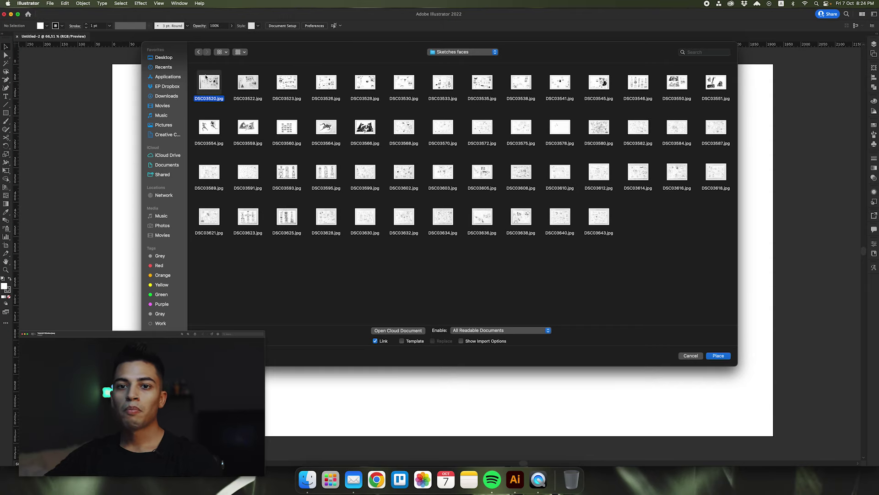
Step: Preview the sketch images and place the square-faces sketch DSC03535.jpg
key("space")
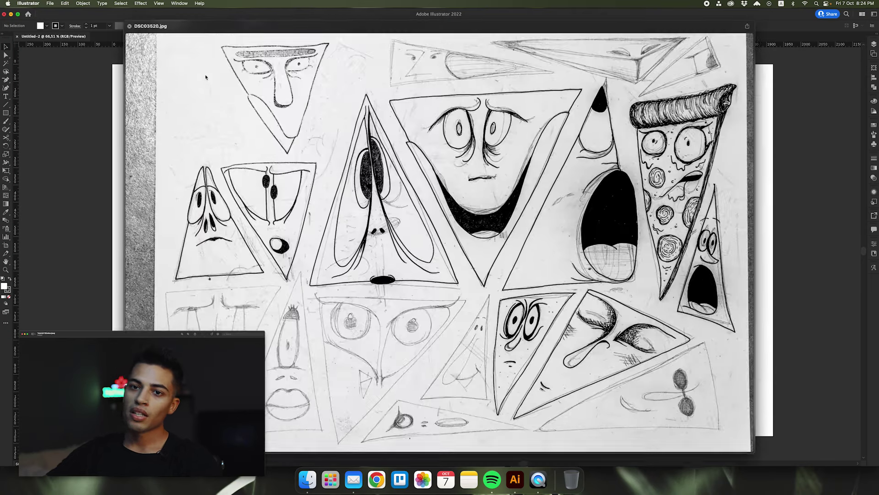
key("Down")
key("space")
key("space")
key("Down")
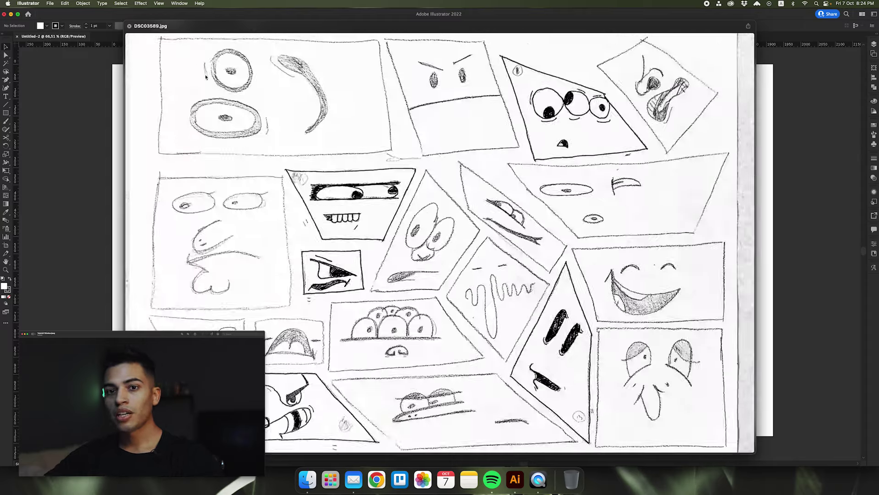
key("Right")
key("Right")
key("Right")
key("Right")
key("Right")
key("Right")
key("Right")
key("Left")
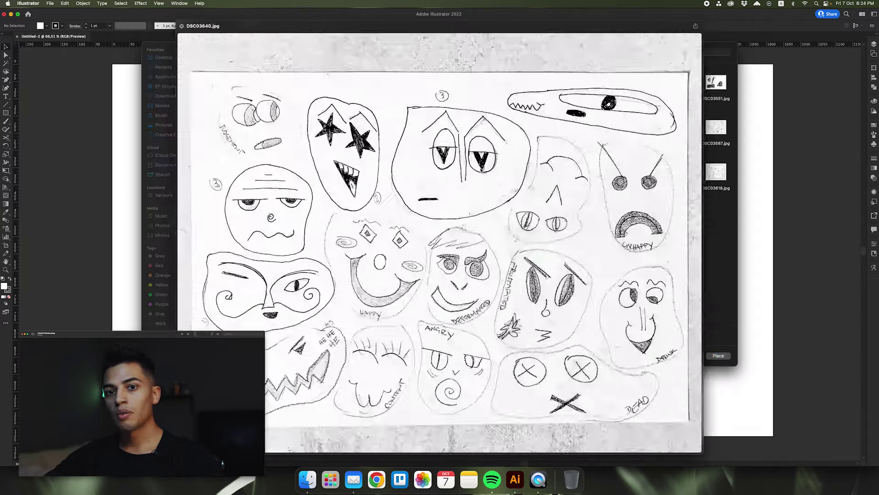
key("Left")
key("space")
key("Return")
Step: Scale the placed sketch to fill the artboard and set its opacity to 50%
scroll(333, 223, "down", 3)
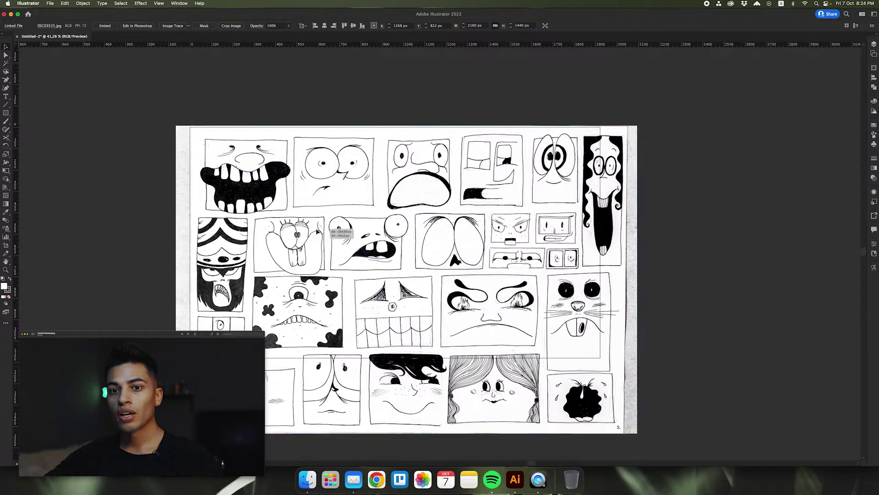
left_click_drag(639, 383, 611, 357)
scroll(451, 165, "up", 2)
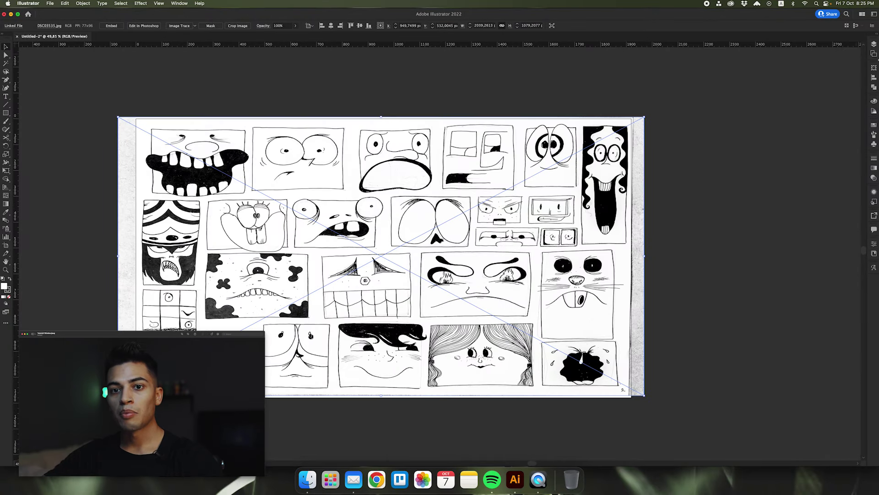
left_click(278, 25)
type("50")
key("Return")
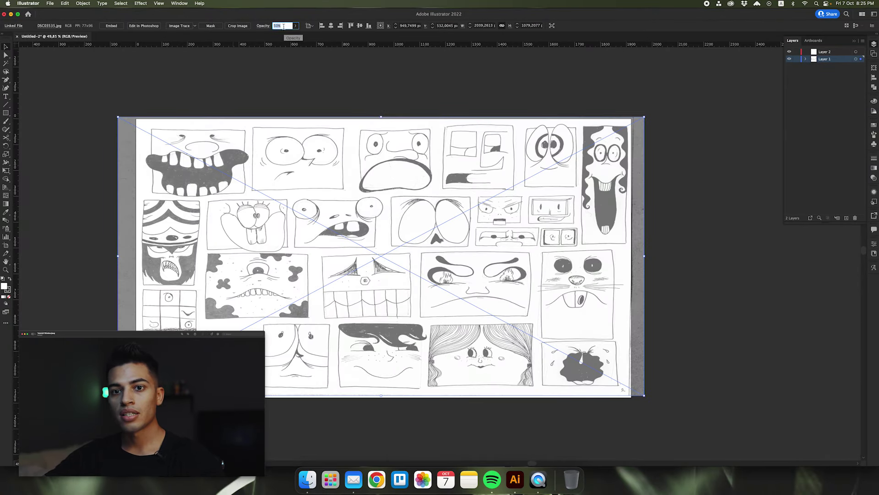
left_click(802, 59)
scroll(137, 156, "up", 3)
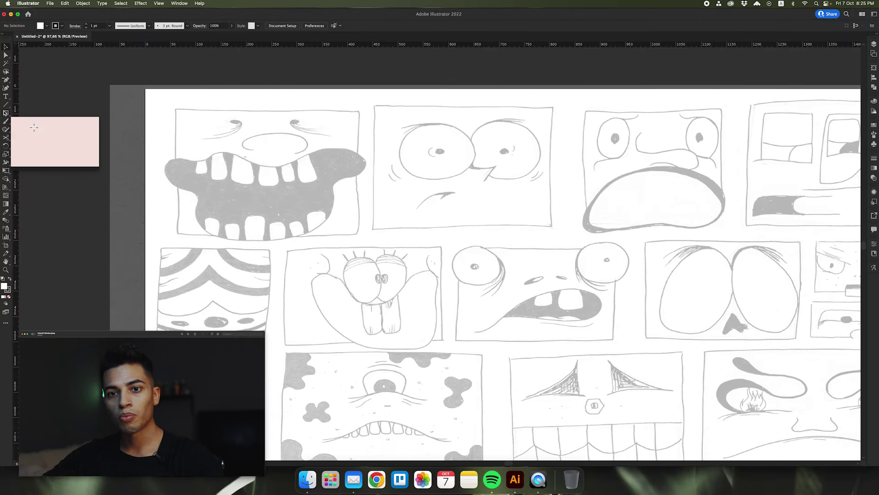
Step: Draw no-fill rectangles over the first face panels, including the grinning and angry faces
left_click_drag(176, 109, 360, 234)
left_click(9, 297)
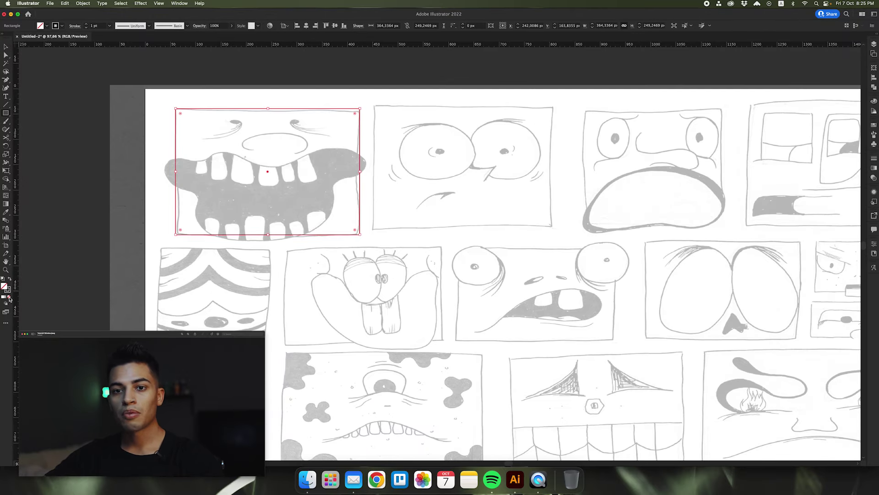
scroll(290, 94, "right", 3)
left_click_drag(322, 111, 500, 231)
scroll(500, 232, "right", 5)
left_click_drag(441, 134, 578, 239)
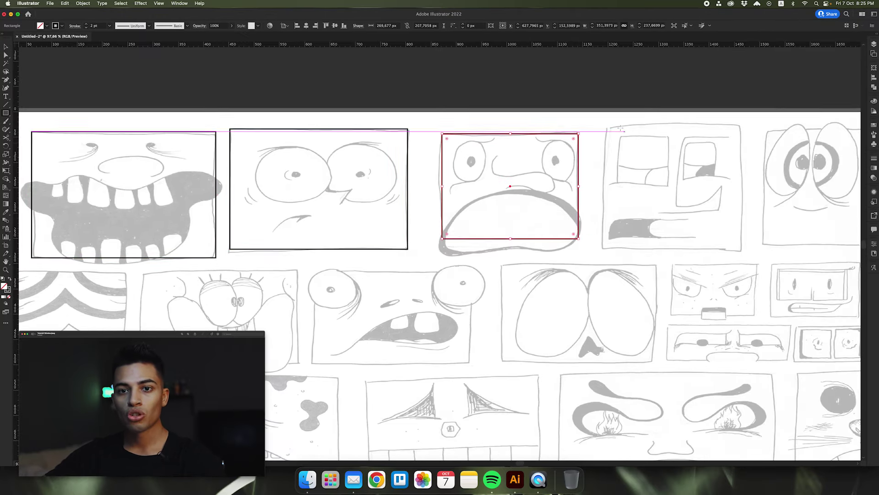
left_click_drag(606, 126, 742, 249)
scroll(763, 242, "right", 5)
left_click_drag(544, 135, 644, 250)
left_click_drag(657, 132, 741, 362)
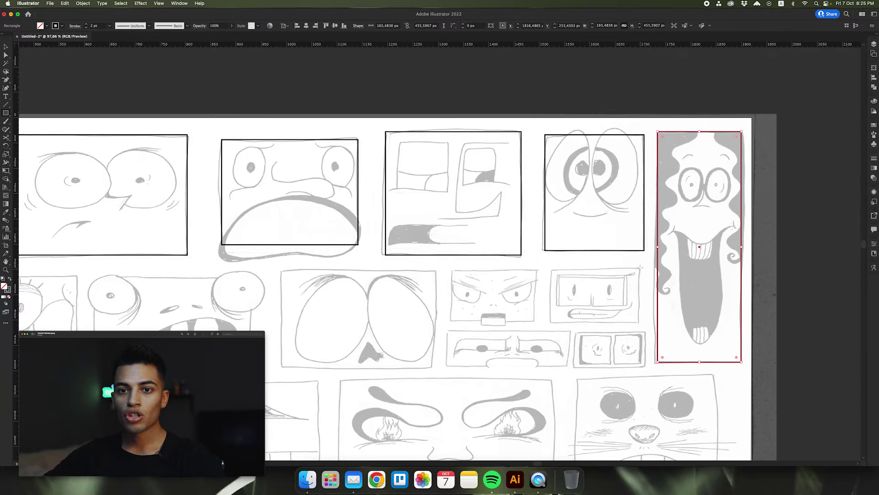
left_click_drag(551, 267, 639, 321)
left_click_drag(574, 331, 635, 363)
left_click_drag(534, 344, 446, 367)
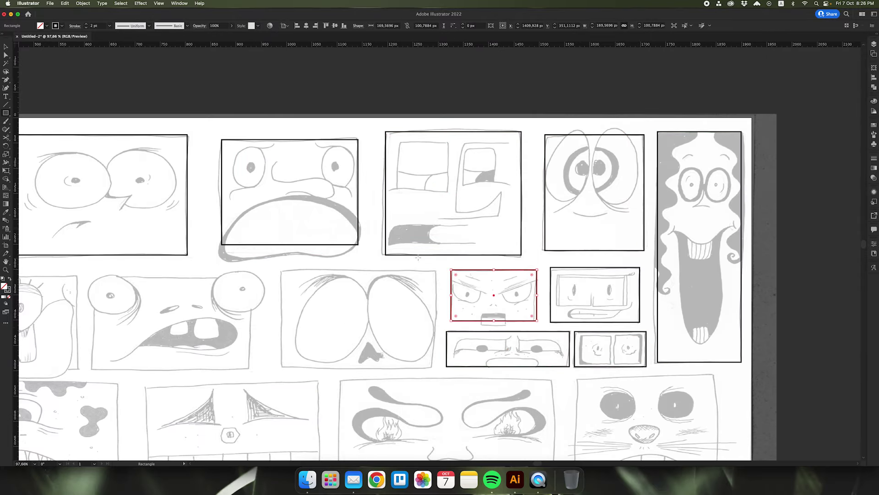
left_click_drag(436, 270, 281, 368)
Step: Frame the buck-toothed, striped-hair, splotchy, teeth, angry-eyed and rabbit face panels
scroll(320, 274, "left", 3)
left_click_drag(212, 259, 371, 350)
scroll(274, 275, "left", 3)
left_click_drag(175, 259, 332, 351)
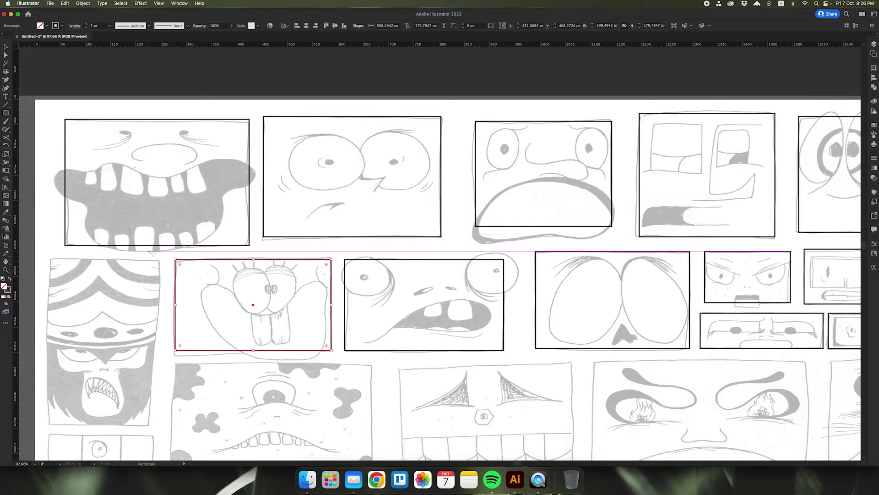
scroll(153, 252, "down", 2)
left_click_drag(103, 204, 206, 369)
scroll(229, 275, "down", 3)
left_click_drag(236, 240, 436, 365)
scroll(309, 238, "right", 5)
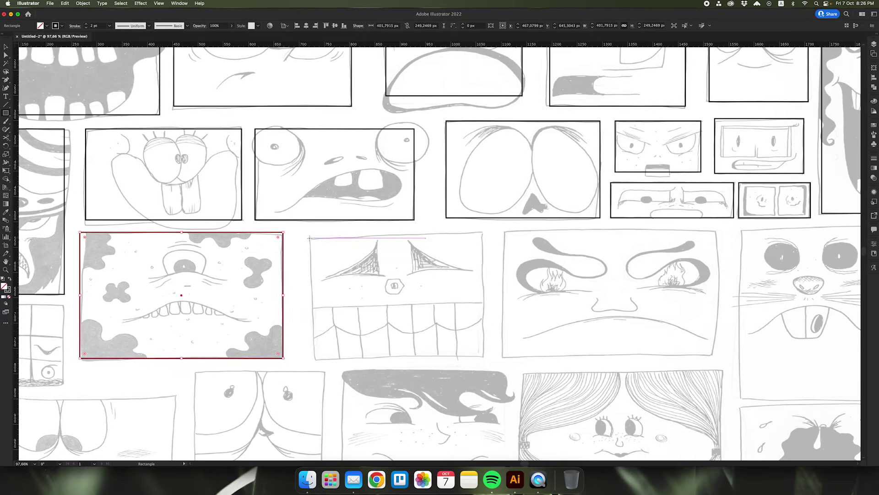
left_click_drag(309, 237, 484, 359)
scroll(484, 360, "right", 5)
left_click_drag(353, 221, 567, 348)
scroll(568, 348, "right", 4)
mouse_move(491, 195)
left_mouse_down()
mouse_move(634, 365)
mouse_move(470, 279)
left_mouse_up()
Step: Frame the curly-haired girl, striped-hair, bottom-row and mustache panels, then fit the artboard
scroll(642, 381, "down", 4)
left_click_drag(454, 243, 249, 364)
scroll(249, 364, "left", 5)
left_click_drag(202, 250, 368, 376)
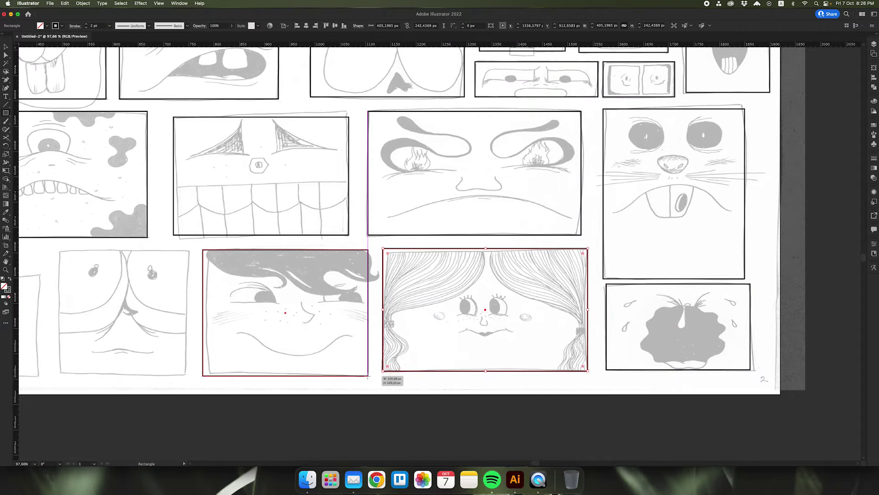
scroll(368, 376, "left", 5)
left_click_drag(163, 256, 295, 379)
scroll(295, 380, "left", 5)
left_click_drag(53, 284, 271, 379)
scroll(271, 380, "up", 2)
scroll(271, 379, "left", 3)
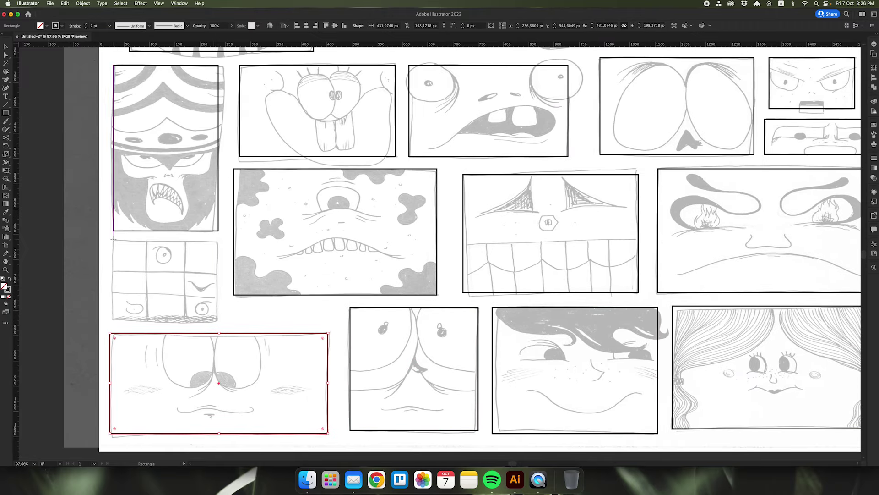
key("cmd+0")
Step: Trace the grinning face's nose curve with the Pen tool
scroll(92, 75, "up", 3)
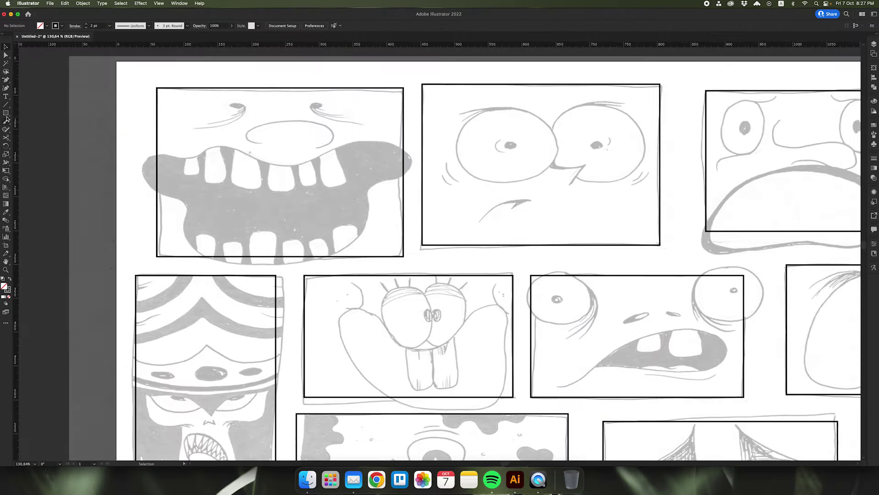
left_click(6, 79)
scroll(281, 154, "up", 3)
left_click(282, 154)
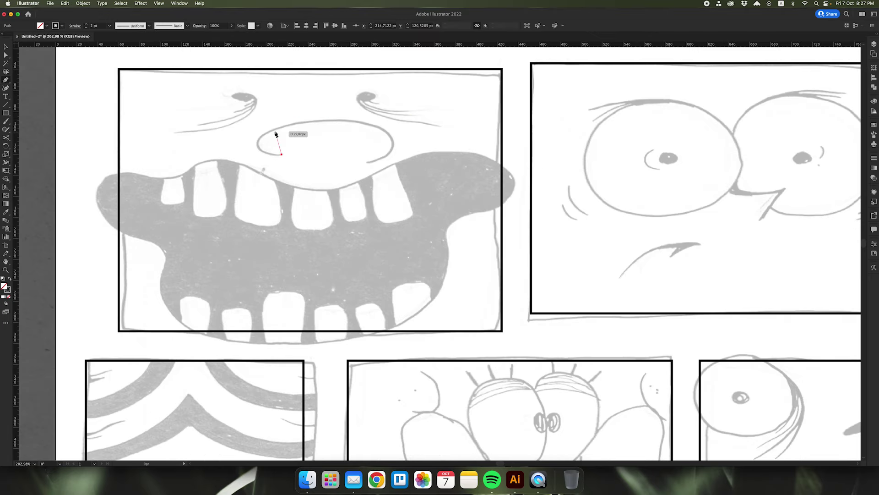
left_click_drag(265, 133, 290, 111)
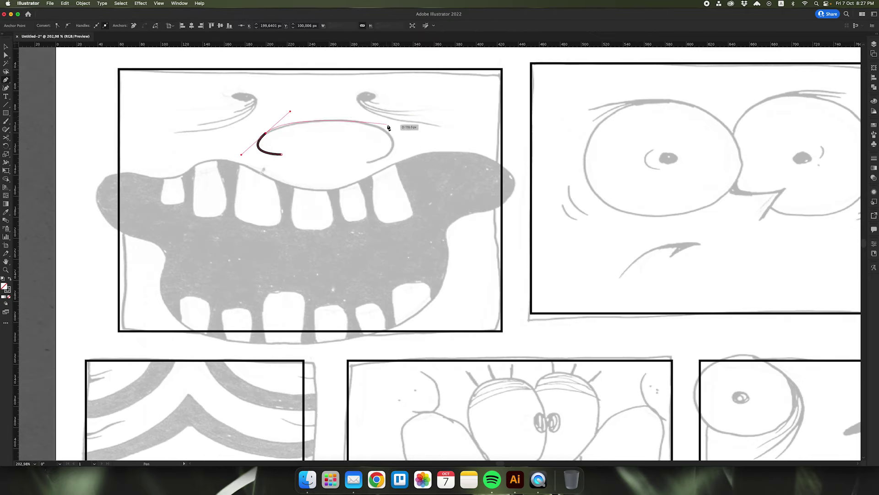
key("Escape")
left_click(314, 189)
left_click(241, 164)
Step: Trace the closed mouth outline around the grin
left_click(184, 173)
left_click_drag(141, 176, 118, 170)
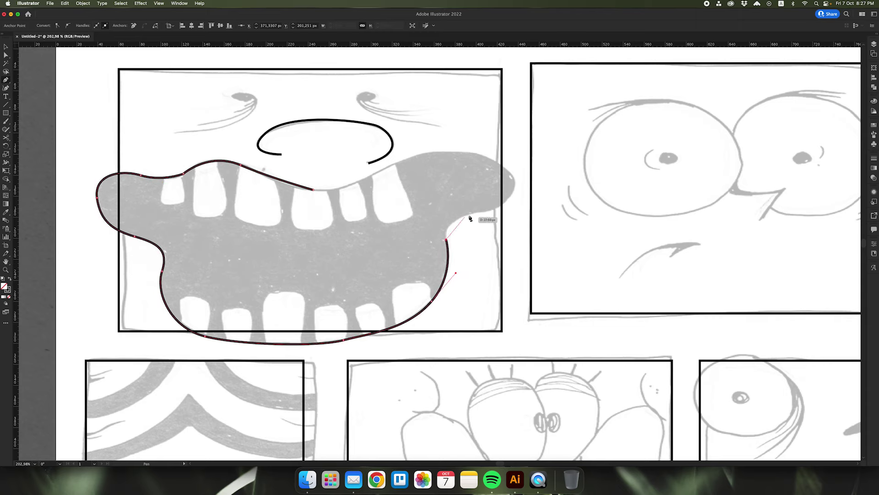
left_click_drag(513, 183, 485, 160)
left_click_drag(314, 189, 276, 177)
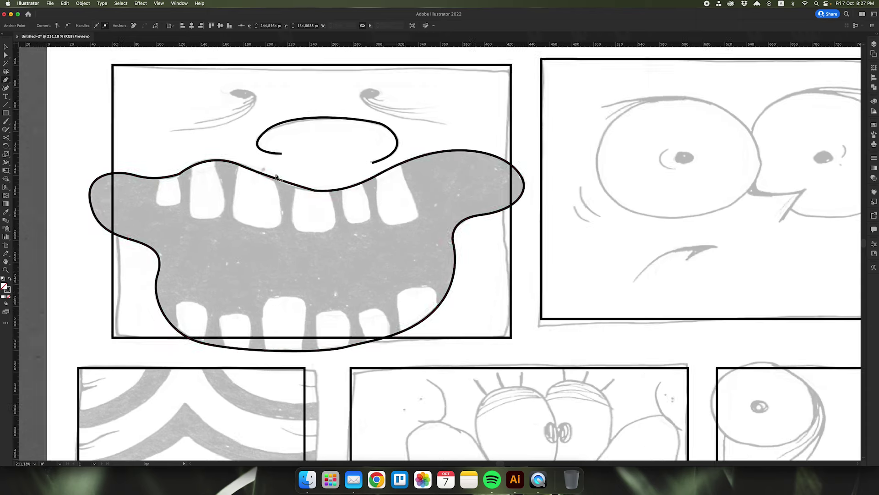
scroll(162, 54, "up", 3)
Step: Draw ellipses over the left and right eyes
key("l")
left_click_drag(257, 102, 286, 113)
left_click_drag(429, 111, 464, 102)
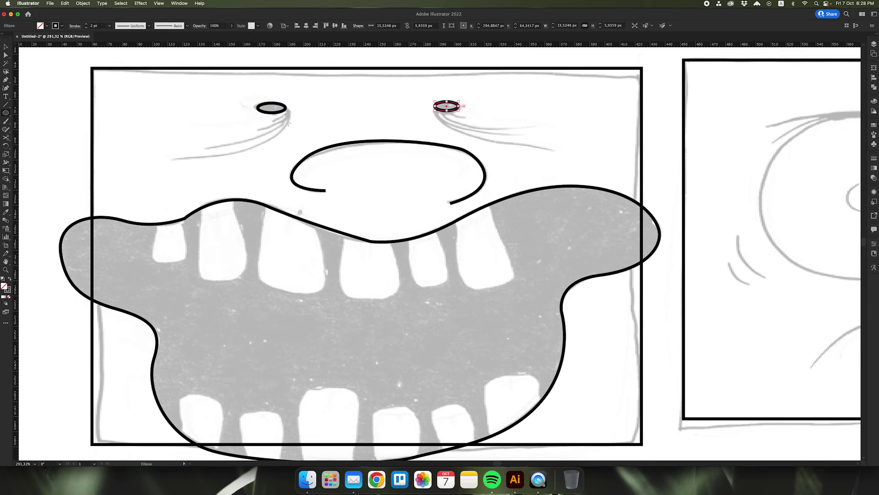
scroll(274, 128, "up", 1)
Step: Draw curved lines fanning out from the left eye
left_click_drag(200, 150, 266, 133)
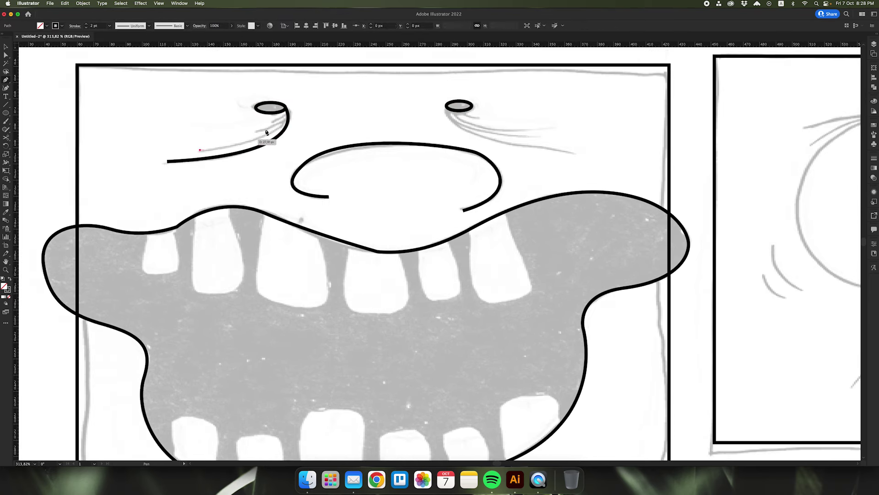
left_click_drag(309, 88, 292, 121)
scroll(289, 120, "up", 3)
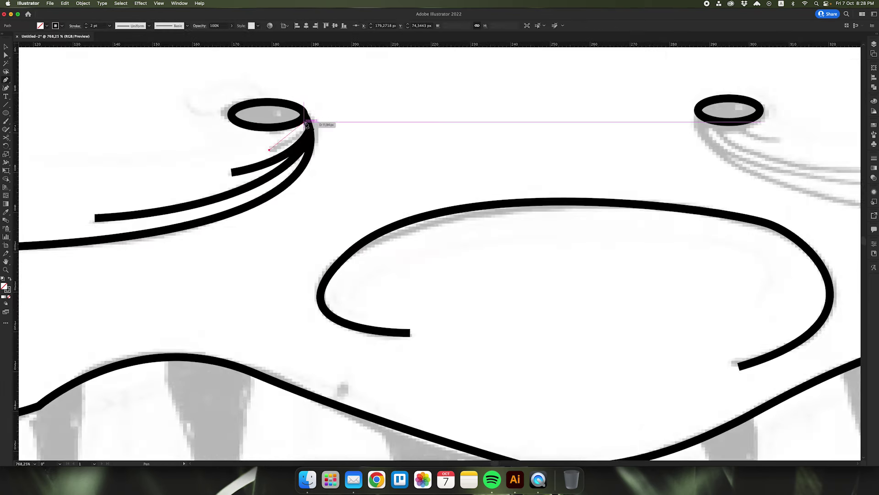
scroll(383, 130, "down", 2)
left_click(373, 160)
left_click_drag(415, 169, 405, 180)
Step: Draw three curved lines fanning out beside the right eye
left_click(371, 161)
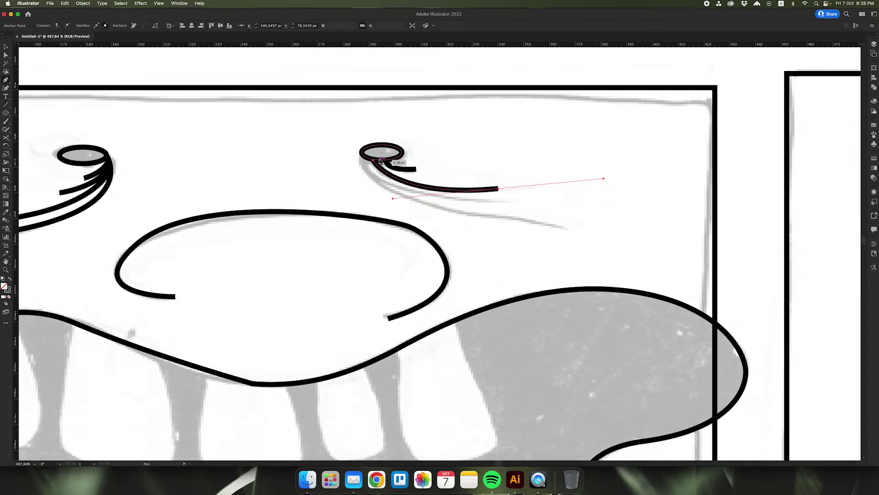
mouse_move(498, 188)
left_mouse_down()
mouse_move(594, 198)
mouse_move(569, 231)
left_mouse_up()
left_click(372, 163)
left_click(565, 230)
left_click_drag(468, 217, 518, 220)
left_click_drag(362, 159, 365, 138)
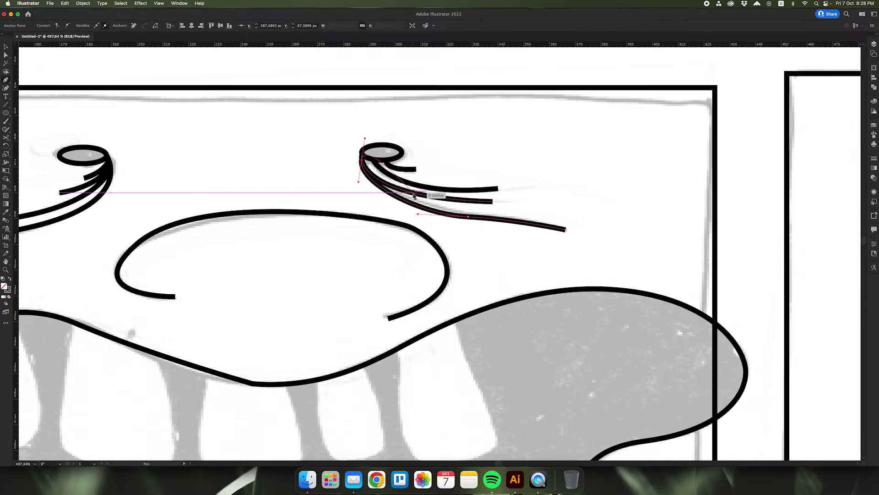
Step: Begin outlining the upper front tooth inside the mouth
key("super+shift+a")
scroll(521, 244, "down", 3)
scroll(377, 252, "up", 1)
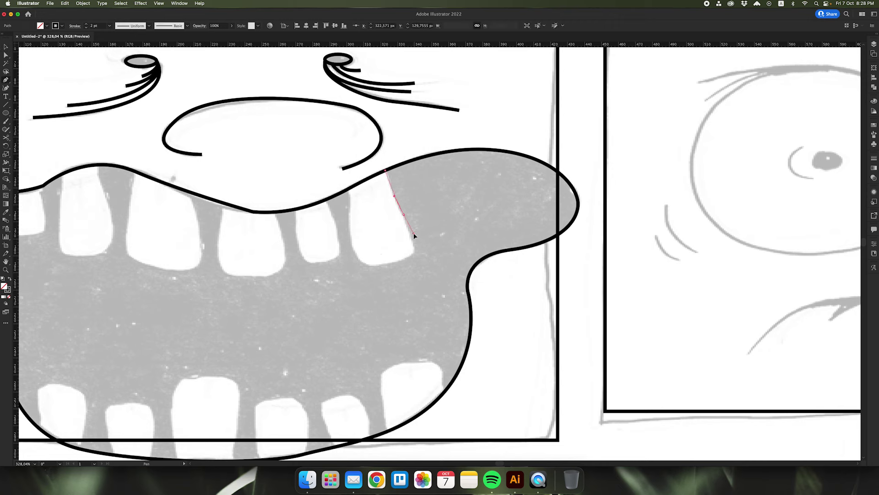
mouse_move(403, 259)
left_mouse_down()
mouse_move(307, 260)
mouse_move(267, 286)
left_mouse_up()
left_click(352, 263)
left_click(350, 190)
Step: Close the front tooth outline and trace the neighbouring upper teeth
left_click(325, 200)
left_click(298, 203)
scroll(299, 203, "left", 2)
left_click(261, 208)
scroll(262, 209, "left", 2)
left_click(209, 269)
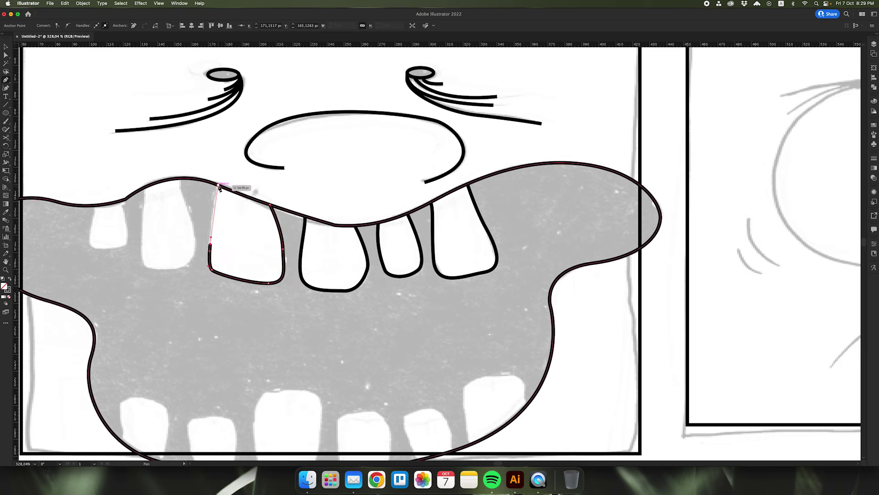
scroll(229, 229, "left", 2)
left_click(249, 187)
Step: Trace the remaining upper teeth out to the left upper tooth
left_click(212, 178)
left_click_drag(220, 219, 220, 263)
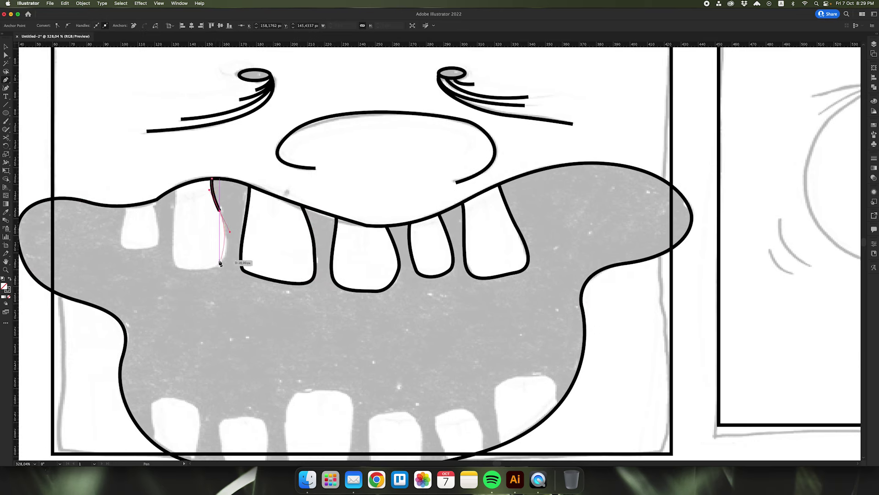
left_click(179, 193)
left_click(152, 200)
left_click_drag(157, 245, 150, 255)
scroll(127, 198, "down", 5)
left_click(153, 328)
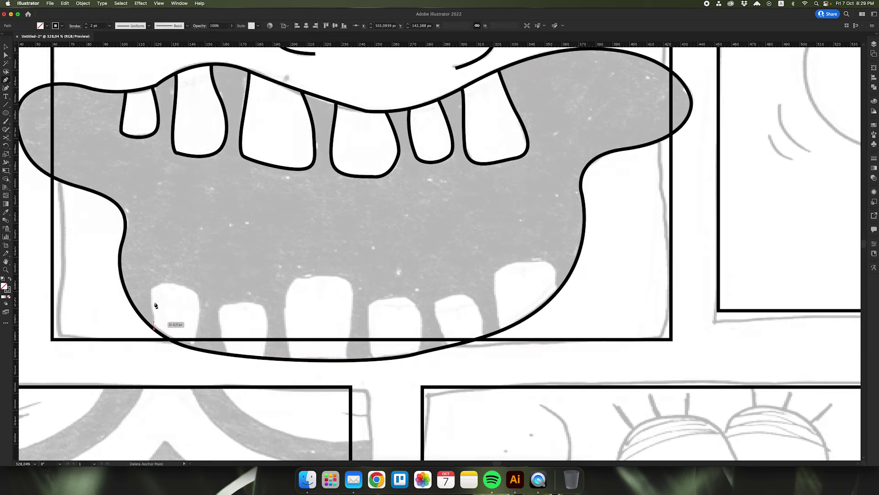
Step: Trace the first lower teeth, including a small curved mark inside one tooth
left_click(151, 286)
left_click(194, 347)
left_click(228, 353)
left_click(218, 322)
mouse_move(235, 303)
left_mouse_down()
mouse_move(286, 302)
mouse_move(316, 270)
left_mouse_up()
left_click(265, 355)
left_click(291, 360)
left_click(349, 360)
scroll(309, 303, "up", 5)
left_click(308, 303)
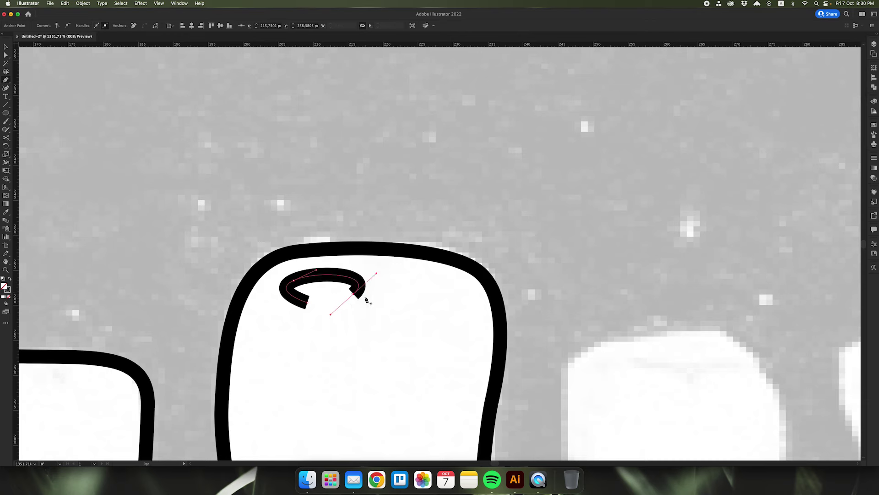
key("super+shift+a")
scroll(366, 279, "down", 5)
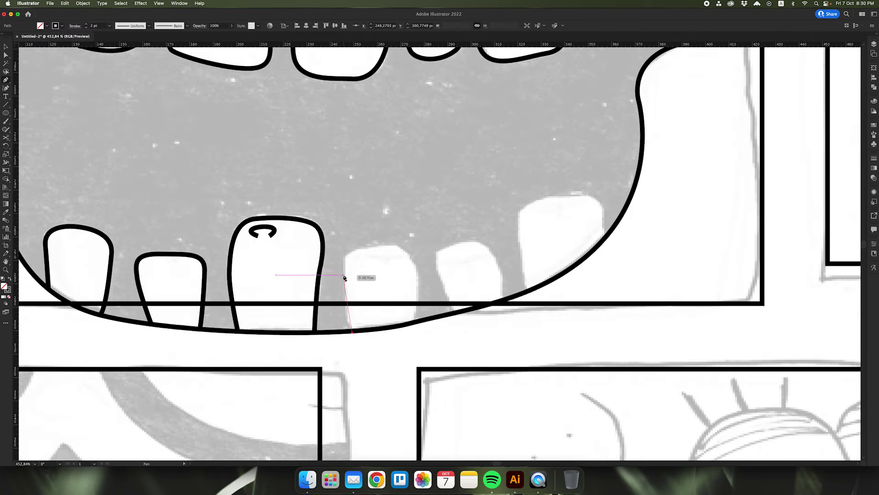
Step: Trace the last lower teeth and draw an oval over the next face's left eye
mouse_move(382, 246)
left_mouse_down()
mouse_move(449, 243)
mouse_move(494, 271)
left_mouse_up()
left_click(414, 321)
left_click(455, 312)
left_click(501, 300)
key("super+shift+a")
left_click(526, 289)
left_click_drag(586, 196, 595, 197)
left_click_drag(606, 236, 599, 284)
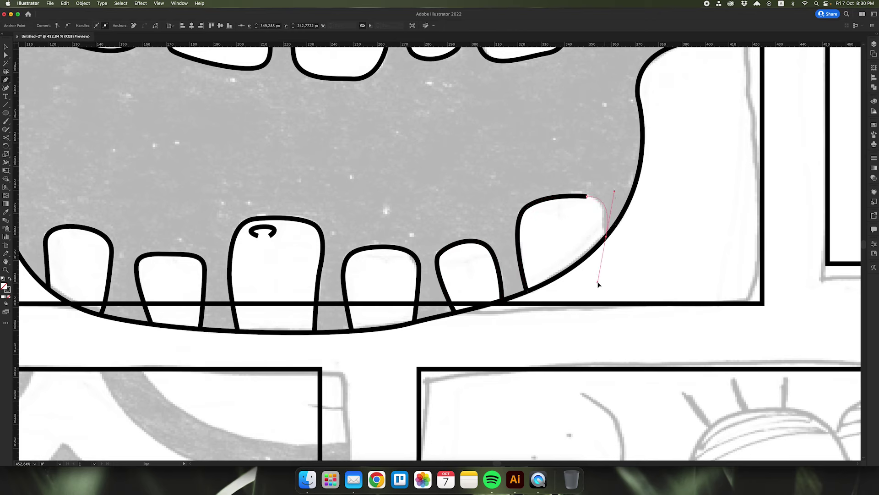
scroll(599, 284, "down", 5)
scroll(454, 215, "up", 4)
key("l")
left_click_drag(372, 156, 535, 275)
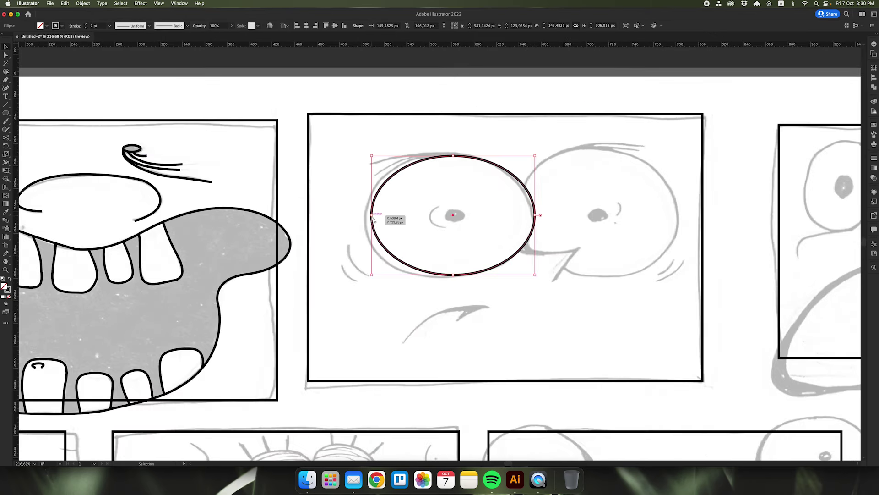
Step: Widen the left eye oval and draw an oval over the right eye
left_click_drag(371, 215, 364, 215)
key("super+shift+a")
left_click_drag(520, 281, 678, 150)
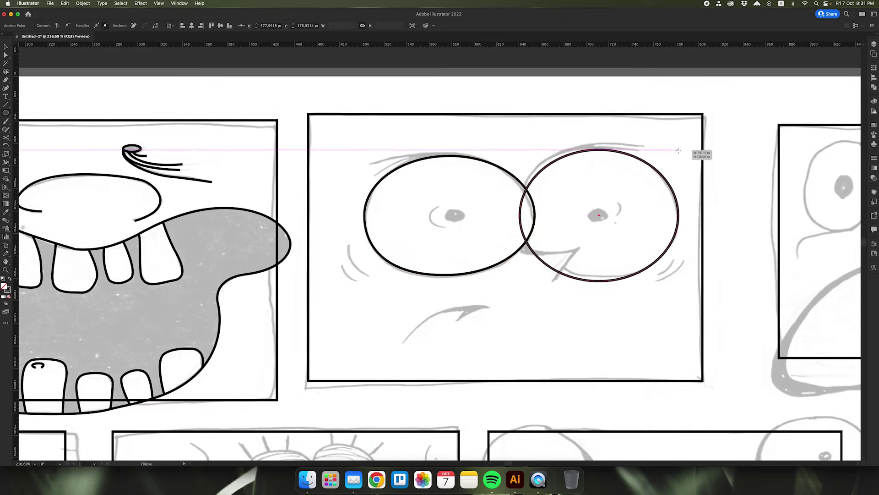
Step: Trace a curved motion line beside the right eye and the pointed nose
key("p")
scroll(664, 265, "right", 2)
left_click(675, 255)
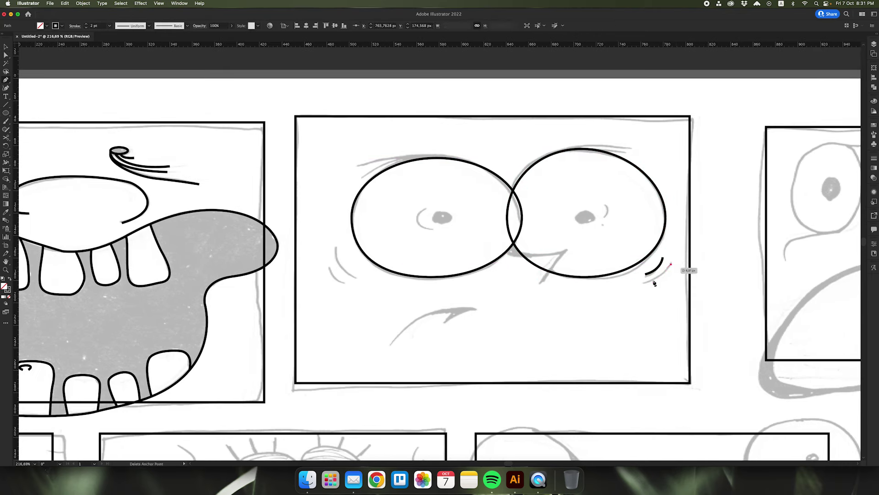
left_click_drag(645, 283, 654, 283)
left_click(540, 283)
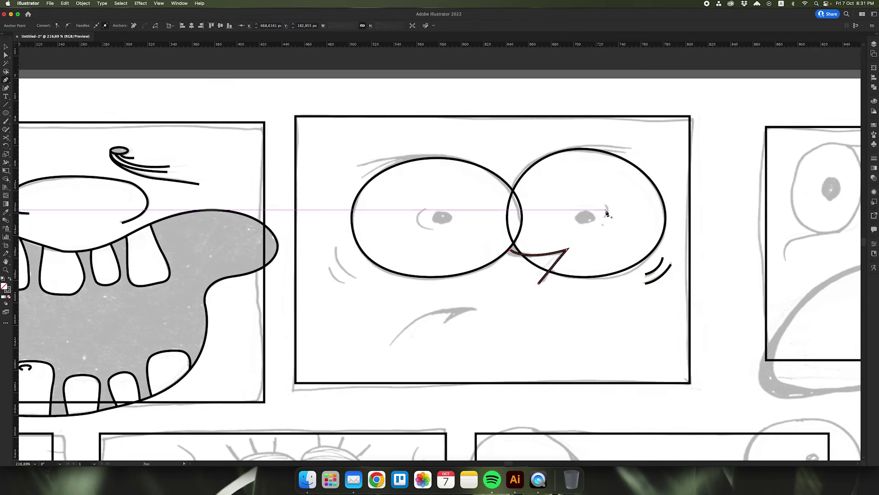
key("Escape")
Step: Add the curved marks beside both pupils and the right eye's pupil oval
scroll(607, 208, "up", 3)
left_click(602, 201)
left_click_drag(601, 232, 598, 253)
left_click_drag(581, 221, 582, 222)
scroll(335, 238, "left", 3)
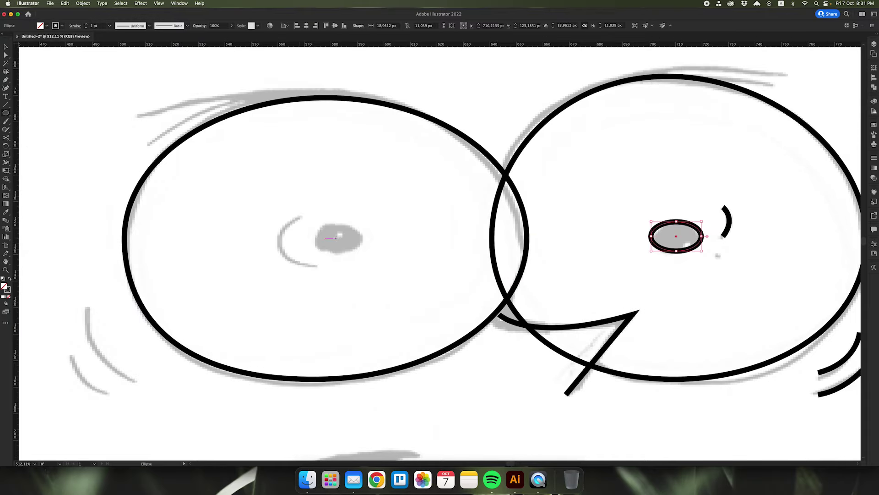
left_click(317, 265)
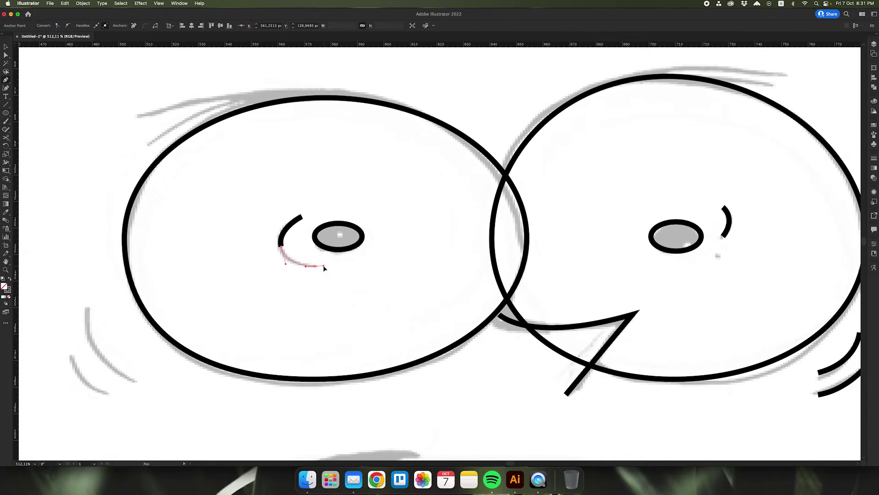
key("Escape")
scroll(323, 265, "down", 2)
Step: Trace the curved motion line at the lower left
left_click(175, 298)
mouse_move(212, 357)
left_mouse_down()
mouse_move(258, 374)
mouse_move(219, 378)
left_mouse_up()
key("Escape")
scroll(321, 229, "down", 2)
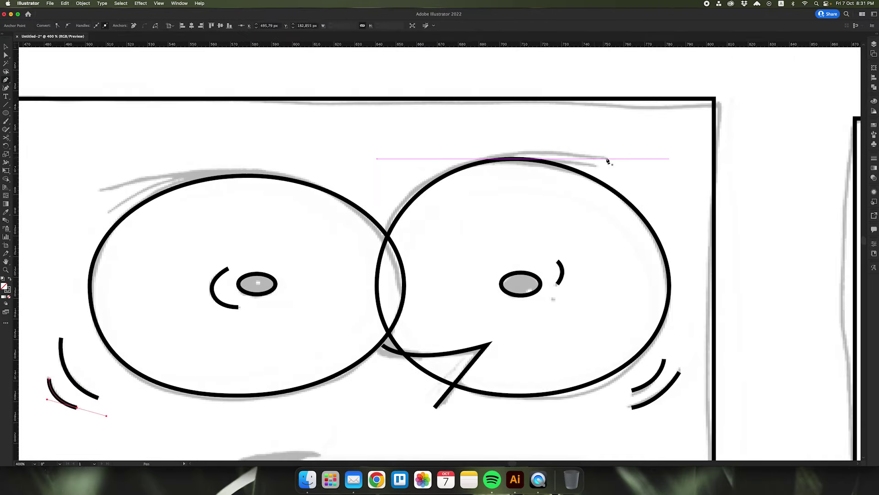
Step: Trace the brow over the right eye and two brow strokes over the left eye
left_click(515, 158)
left_click_drag(556, 154, 599, 153)
scroll(279, 184, "up", 2)
key("Escape")
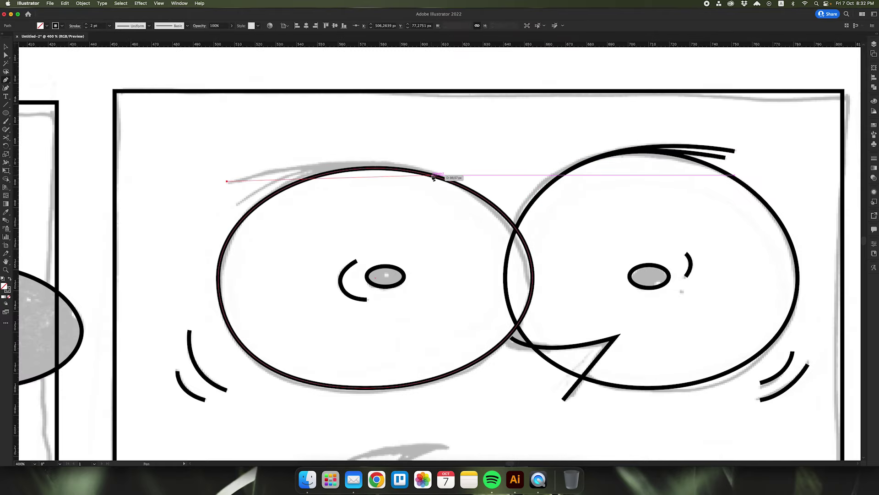
left_click(228, 181)
left_click_drag(348, 166, 403, 165)
key("Escape")
left_click(237, 204)
left_click_drag(351, 163, 408, 164)
key("Escape")
scroll(379, 108, "down", 2)
Step: Trace the hooked mouth with a straight tail, then circle the next face's right eye
left_click(396, 299)
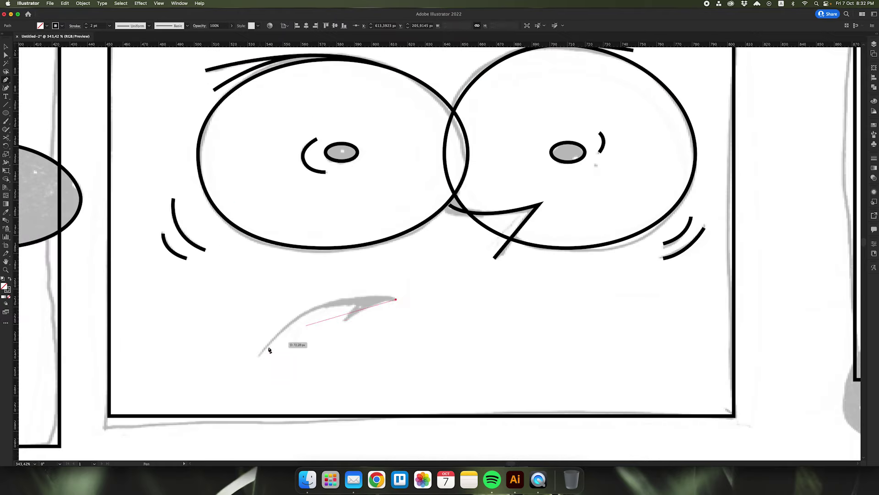
left_click_drag(396, 299, 349, 322)
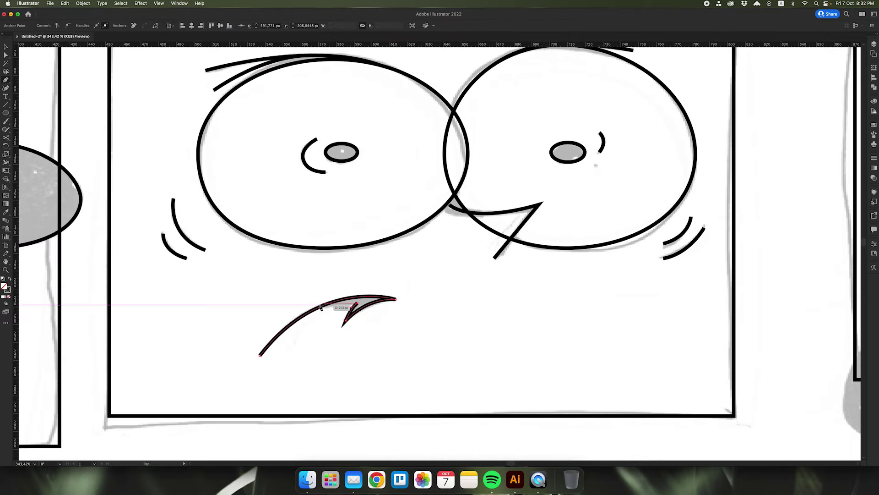
scroll(353, 306, "up", 5, "alt")
left_click(364, 300, "super")
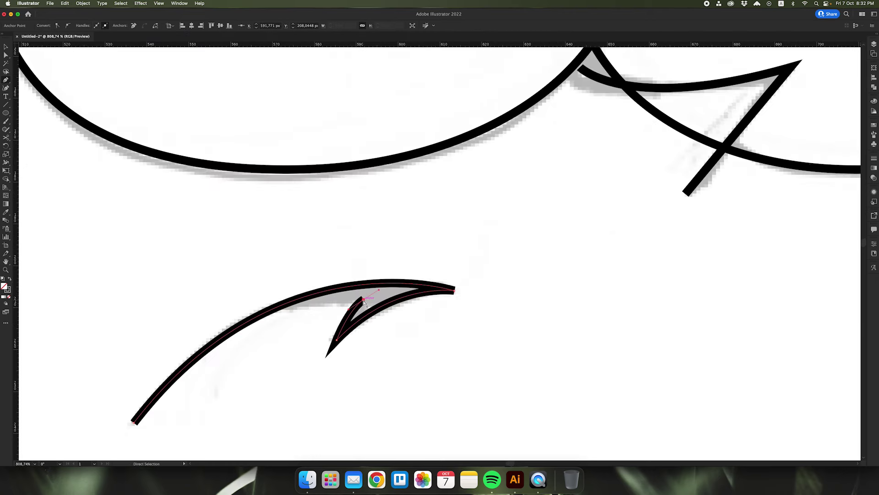
left_click(235, 316)
scroll(234, 317, "up", 1, "alt")
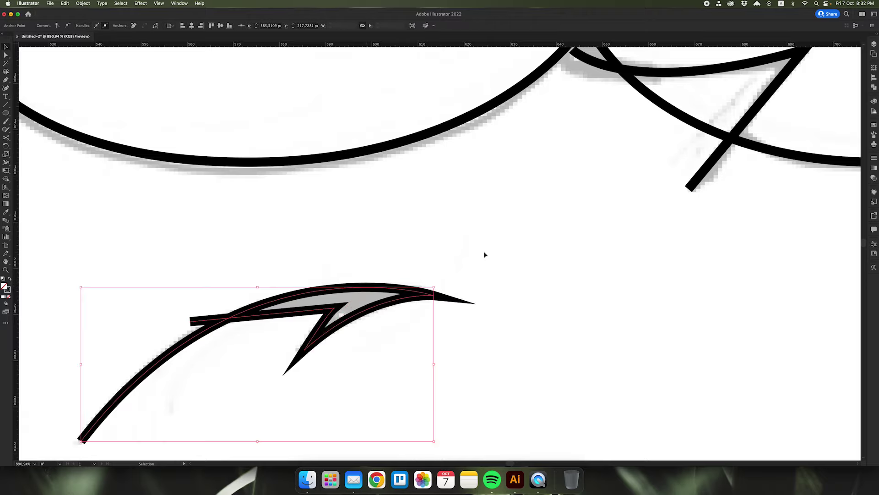
scroll(439, 251, "up", 1)
left_click_drag(471, 261, 547, 166)
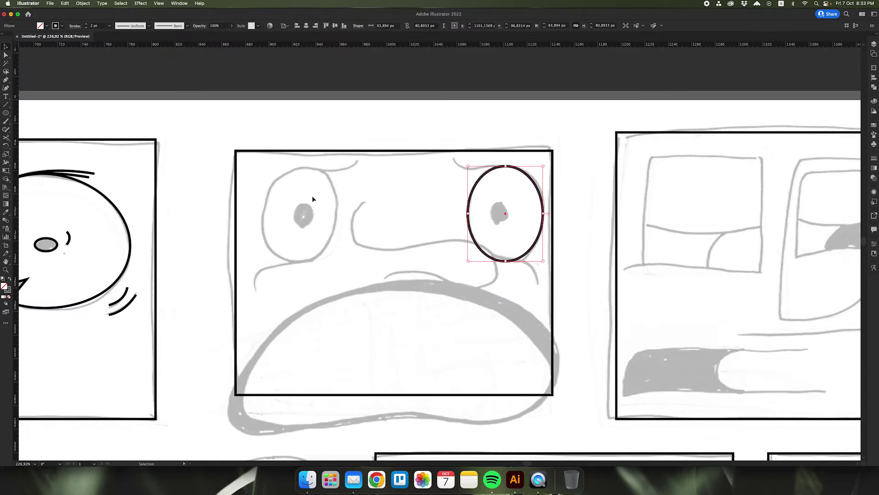
Step: Draw the third face's left eye oval and pull its lower-left curve inward
left_click_drag(257, 261, 338, 165)
scroll(275, 172, "up", 2, "alt")
key("minus")
left_click(289, 169)
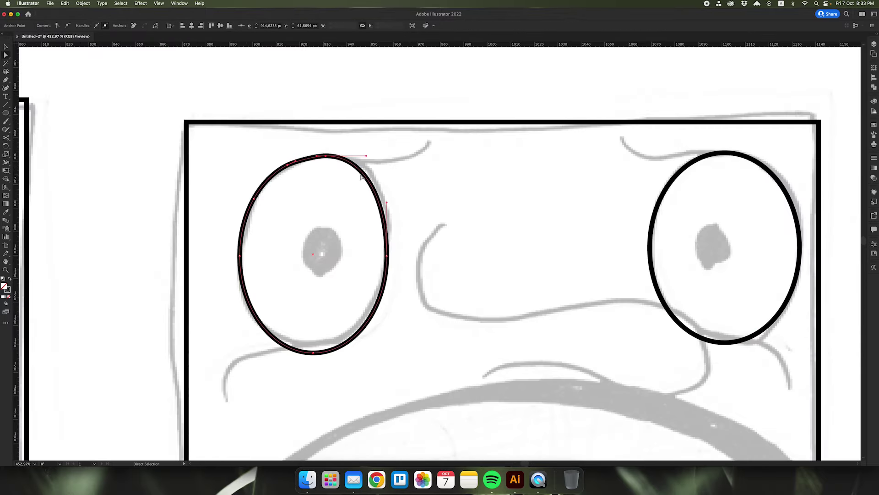
left_click_drag(248, 302, 253, 300)
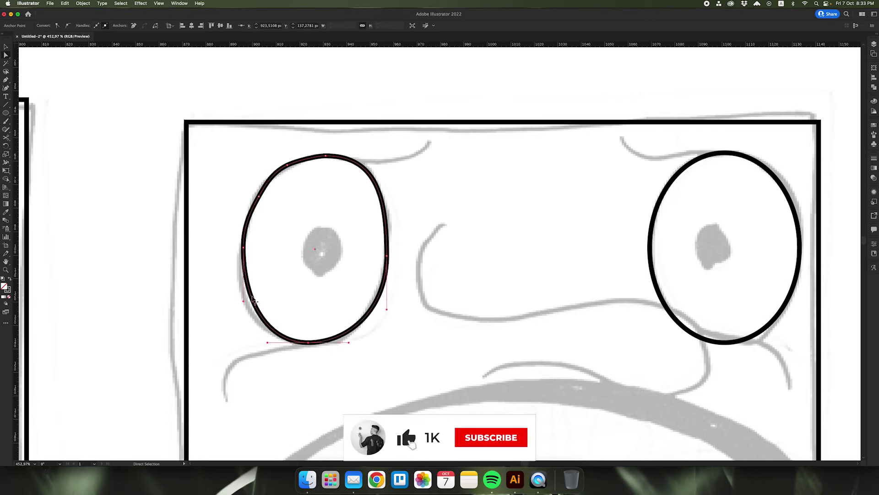
Step: Trace the curved brows above the left and right eyes
key("p")
scroll(439, 252, "right", 2)
left_click(305, 179)
left_click_drag(387, 157, 414, 183)
scroll(414, 183, "right", 3)
left_click(484, 161)
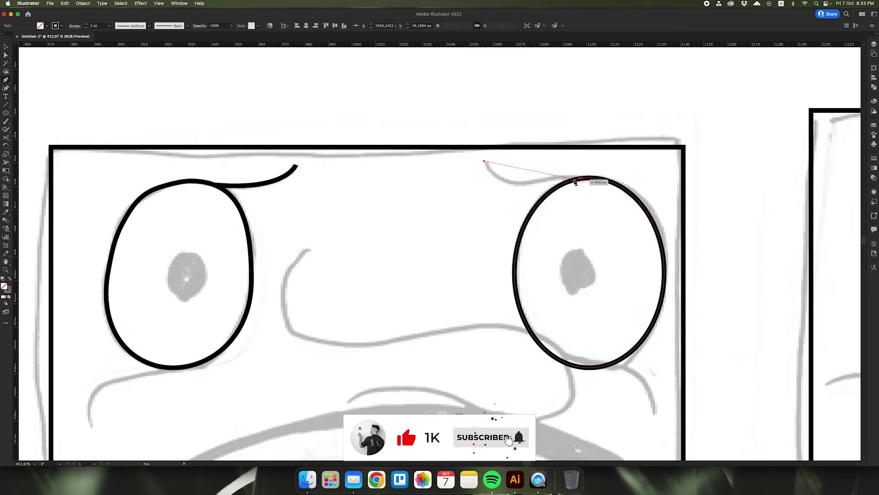
left_click_drag(576, 182, 604, 180)
key("Return")
Step: Trace the long looping nose line flowing into the upper lip curve
scroll(274, 177, "right", 3)
left_click(270, 173)
left_click_drag(259, 254, 298, 291)
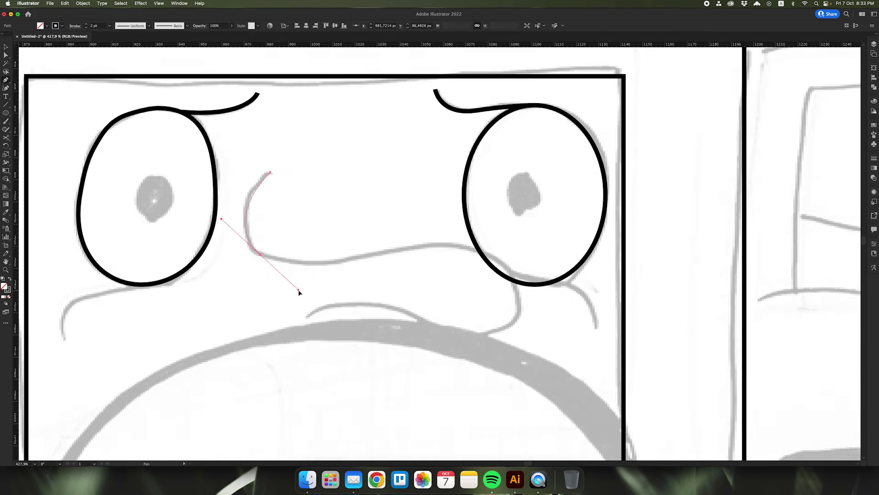
left_click_drag(418, 247, 461, 261)
left_click_drag(530, 361, 527, 359)
left_click_drag(311, 314, 373, 333)
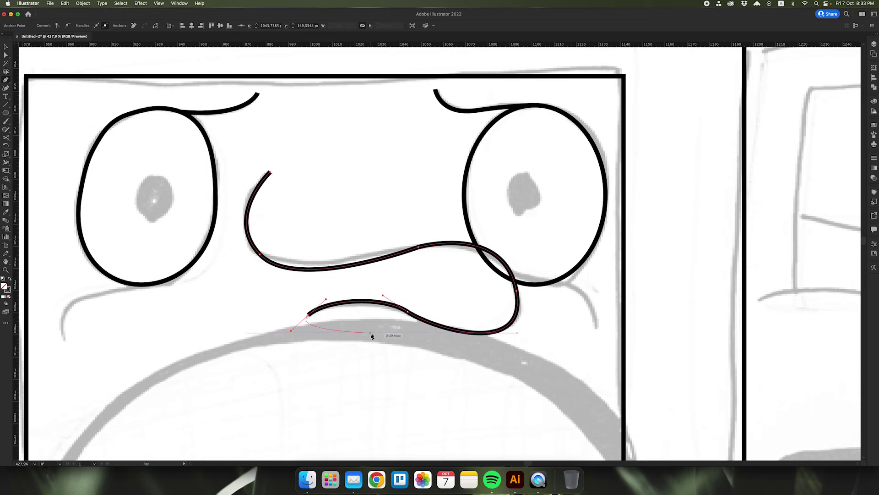
key("Return")
left_click(545, 274)
Step: Draw the cheek lines under the right and left eyes
left_click_drag(598, 316, 600, 370)
scroll(372, 246, "left", 3)
key("Return")
left_click_drag(185, 334, 201, 297)
left_click_drag(309, 258, 330, 247)
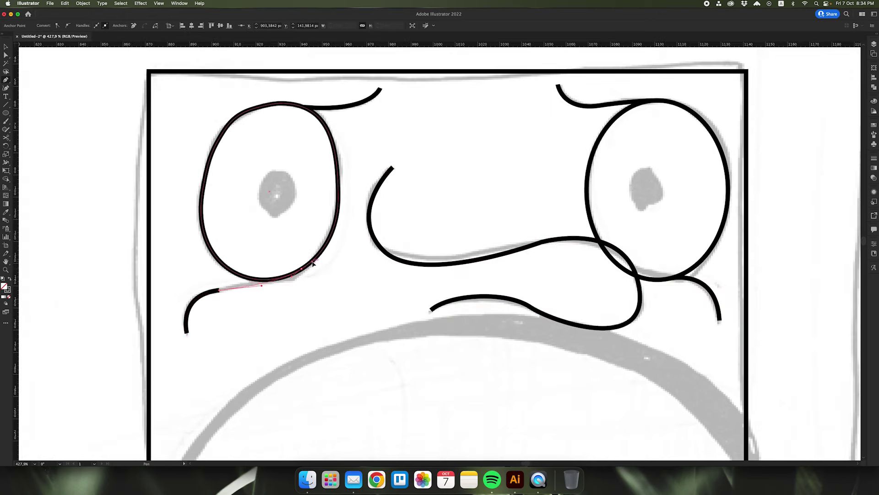
scroll(411, 249, "down", 3)
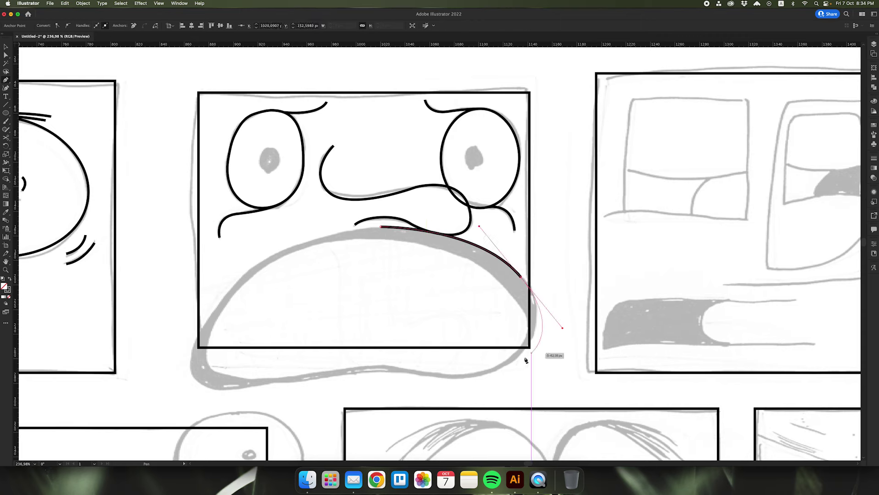
Step: Trace the wide mouth as a closed outline with a smooth top anchor
left_click_drag(409, 372, 323, 381)
left_click_drag(190, 392, 189, 392)
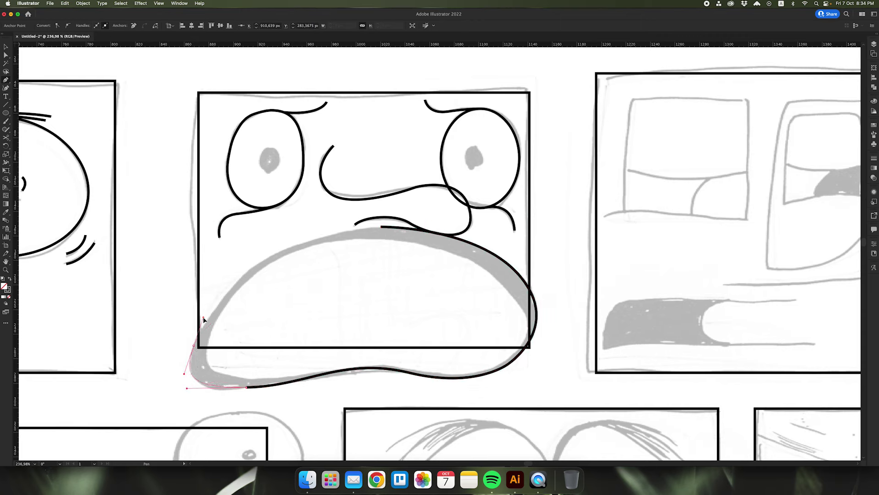
left_click_drag(317, 237, 336, 220)
left_click(380, 226)
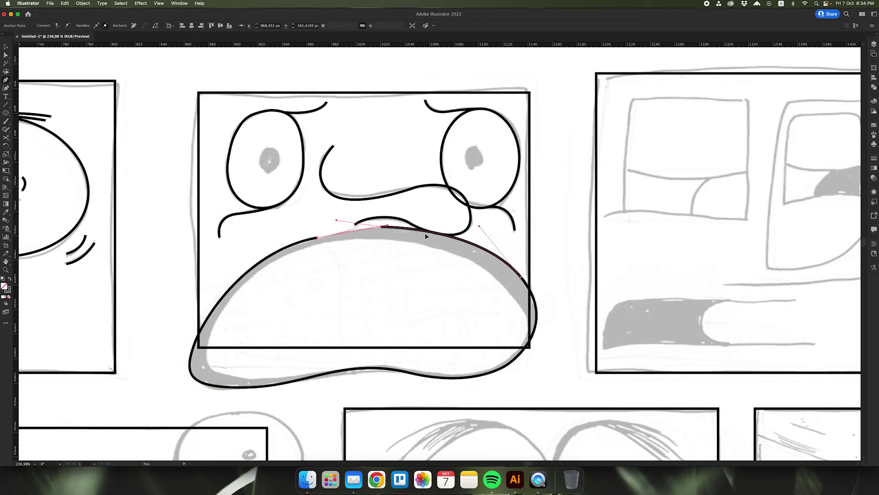
left_click(68, 26)
left_click_drag(385, 230, 388, 232)
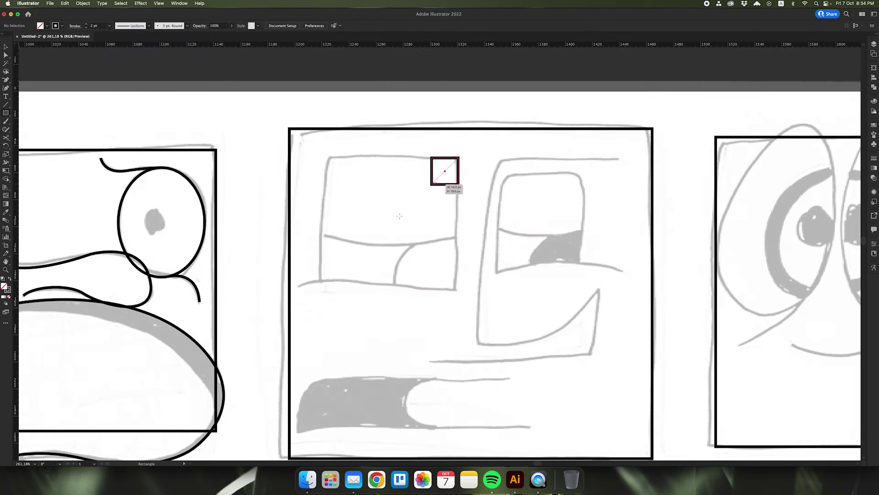
Step: Draw square outlines over both window eyes, each with a small corner square
left_click_drag(458, 157, 322, 288)
key("super+z")
left_click_drag(459, 157, 322, 289)
key("v")
left_click(439, 266)
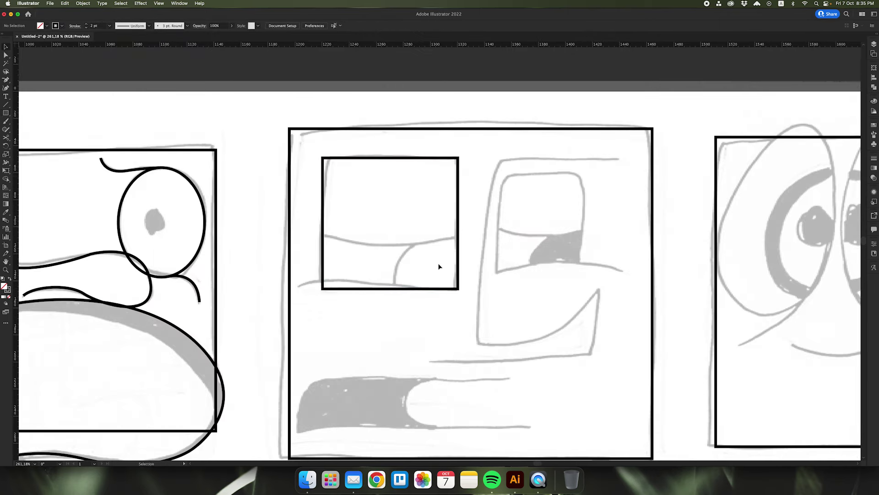
left_click_drag(458, 236, 394, 288)
scroll(439, 266, "right", 3)
left_click_drag(512, 178, 429, 268)
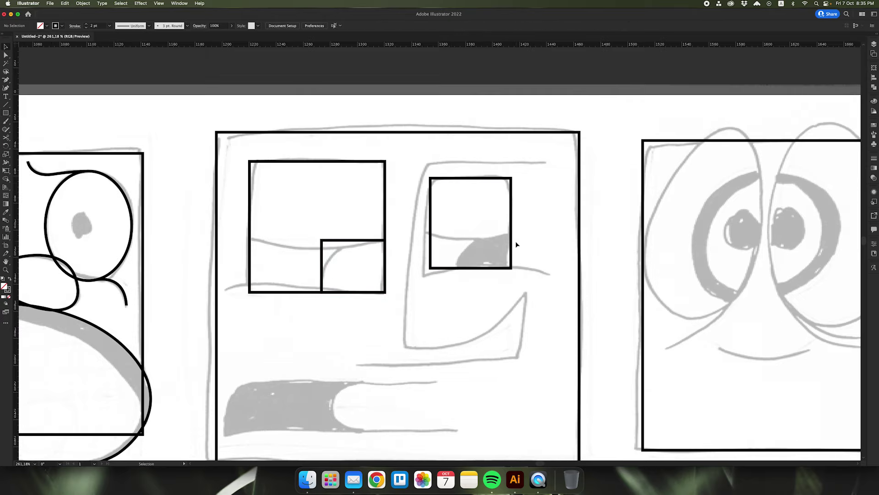
left_click_drag(466, 233, 466, 233)
Step: Draw a straight base line and curved lids across both window eyes
key("p")
left_click(512, 268)
left_click(550, 268)
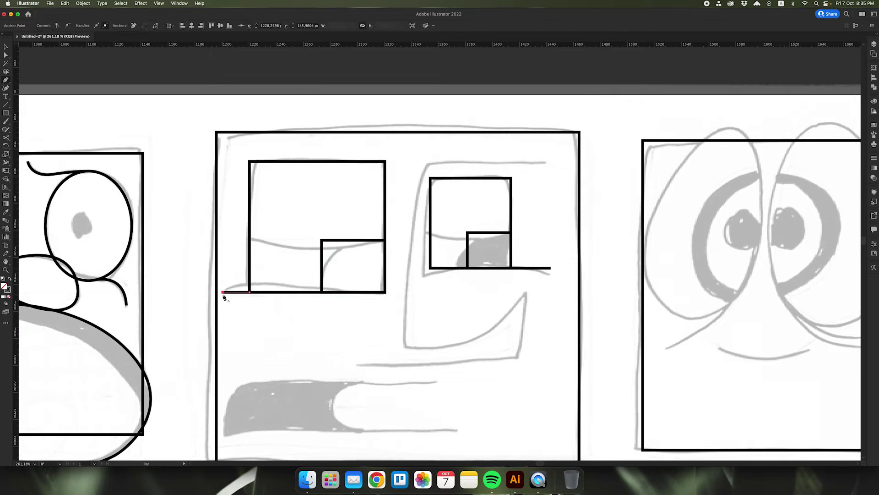
key("Escape")
left_click(392, 228)
left_click_drag(236, 230, 247, 238)
key("Escape")
left_click_drag(421, 233, 460, 246)
left_click(521, 229)
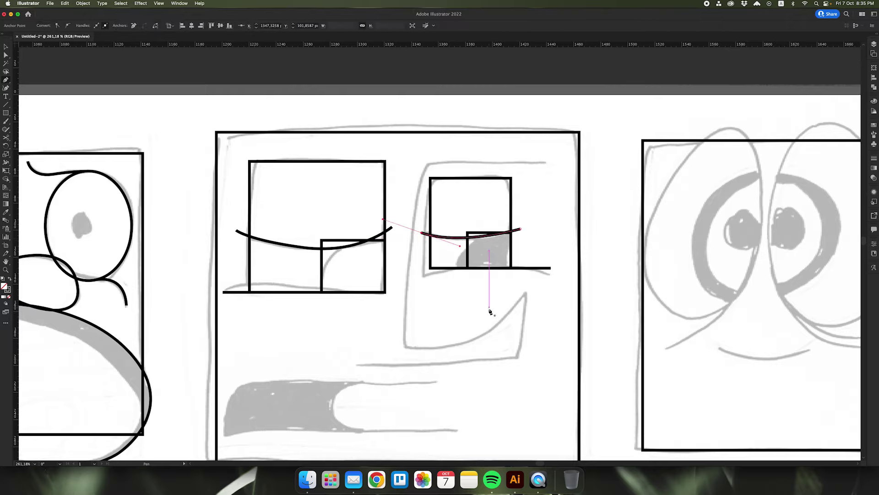
key("Escape")
key("v")
scroll(458, 316, "down", 3)
Step: Draw a box over the nose and delete its left edge to open it
key("m")
mouse_move(412, 264)
left_mouse_down()
mouse_move(476, 310)
mouse_move(234, 379)
left_mouse_up()
key("a")
left_click(412, 287)
key("Delete")
Step: Add a vertical divider on the mouth bar and delete the mouth box's right edge
key("backslash")
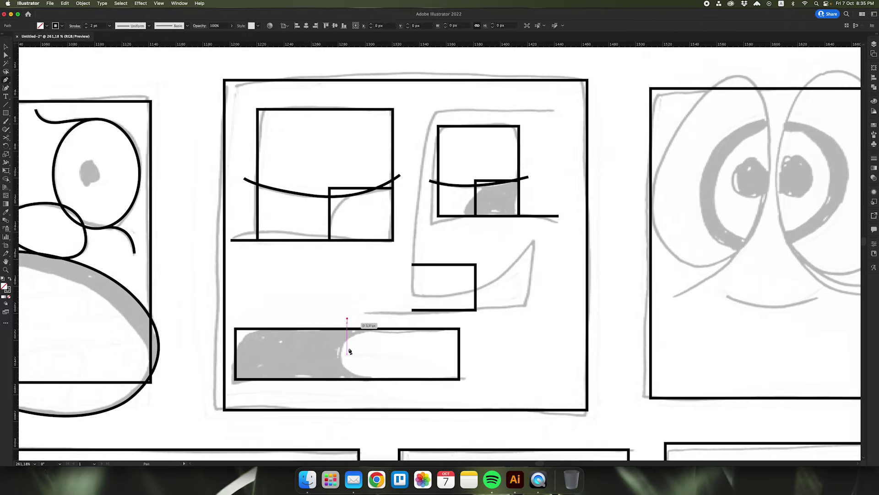
left_click_drag(347, 390, 347, 318)
key("a")
left_click(458, 353)
key("Delete")
scroll(360, 316, "down", 5)
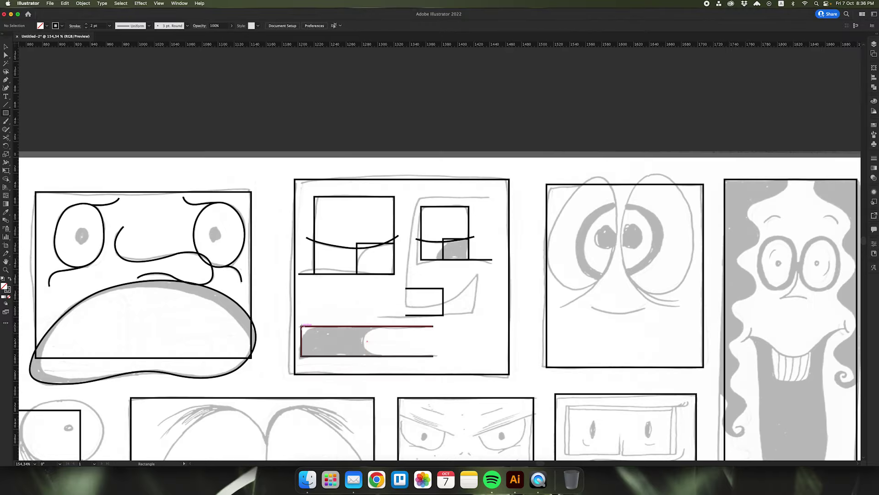
Step: Draw a circle across the boxy face's mouth divider
key("l")
scroll(386, 320, "up", 3)
left_click_drag(355, 316, 412, 373)
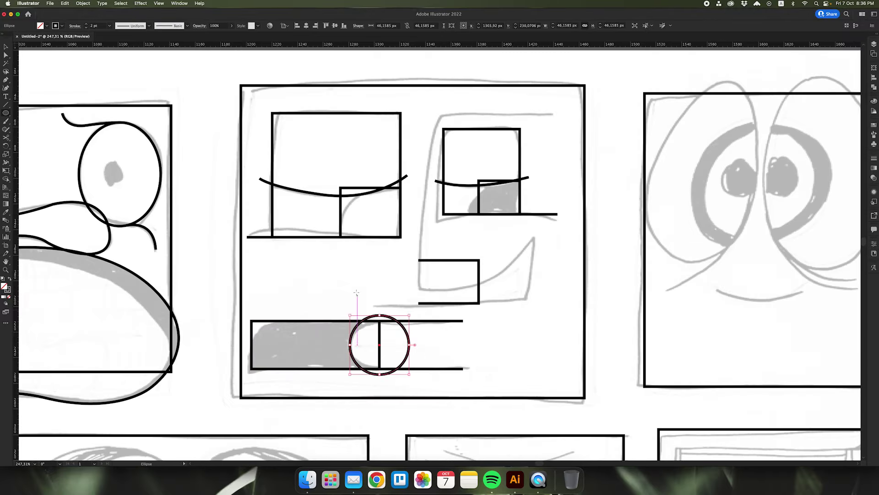
scroll(462, 261, "down", 2)
Step: Draw tall ovals over the next face's eyes and tilt the left one
left_click_drag(460, 257, 506, 257)
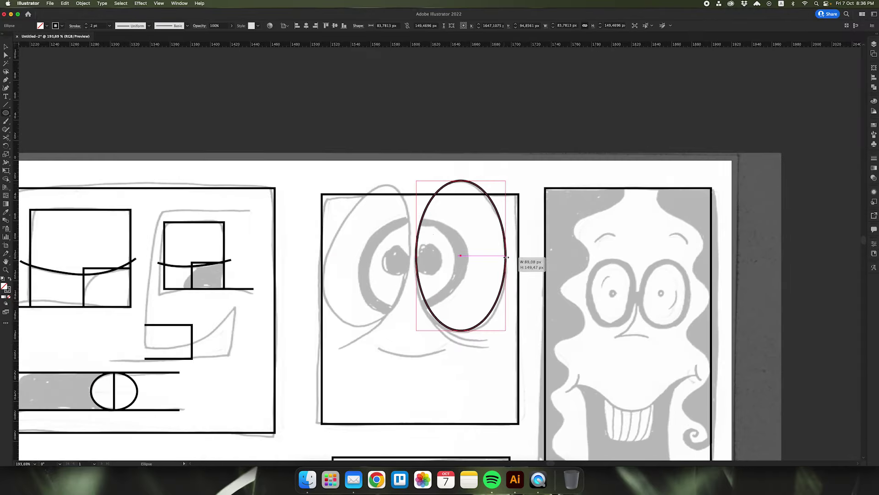
left_click_drag(357, 256, 414, 331)
key("a")
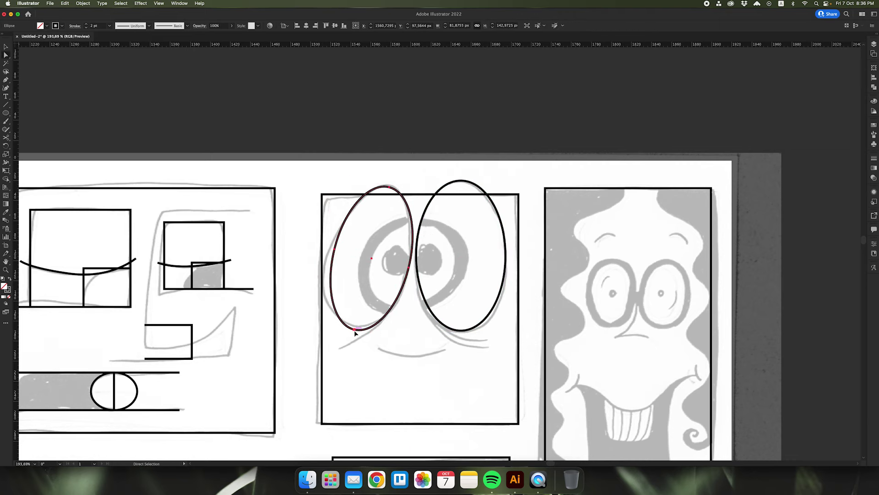
left_click_drag(327, 257, 336, 249)
key("ctrl+shift+a")
key("l")
scroll(381, 248, "up", 2)
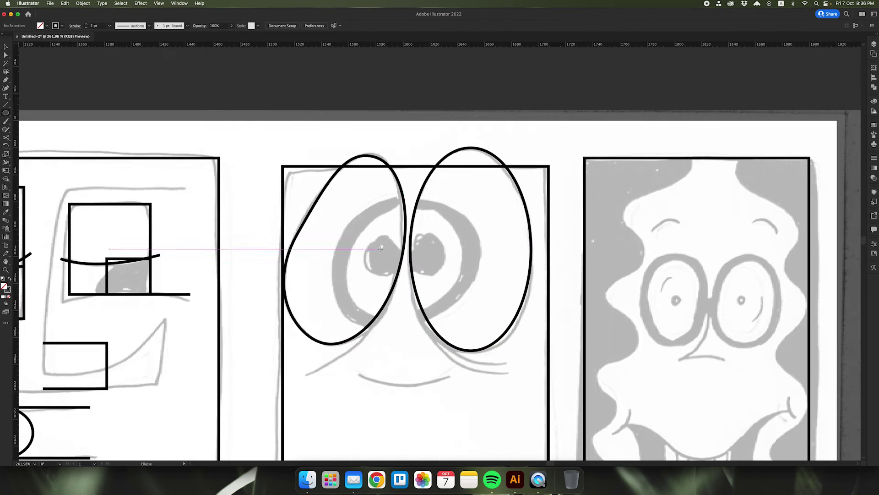
Step: Draw the inner ring oval, tilt it, and delete its bottom segment into an arc
left_click_drag(390, 264, 445, 330)
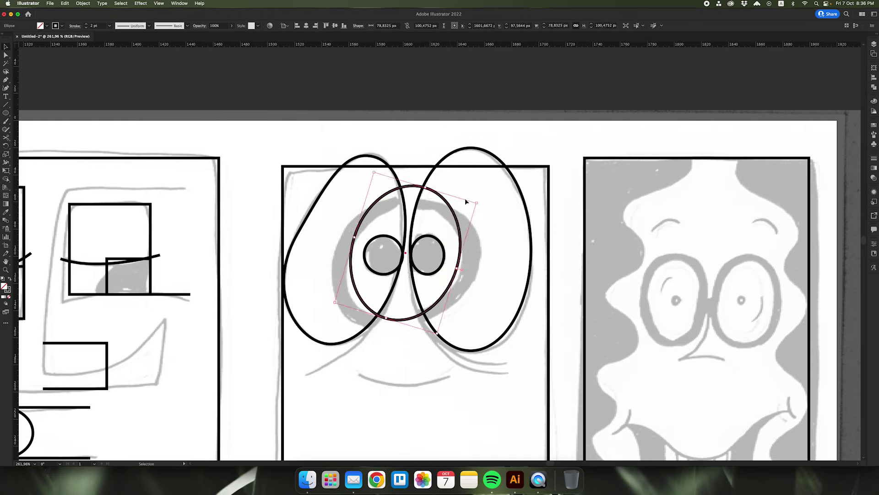
key("a")
mouse_move(444, 264)
left_mouse_down()
mouse_move(445, 283)
mouse_move(479, 259)
left_mouse_up()
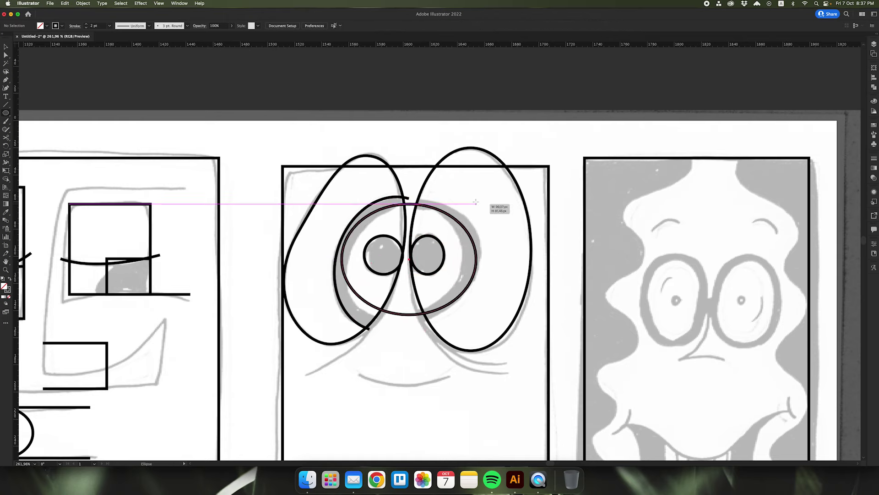
left_click(391, 330)
key("Delete")
key("v")
scroll(393, 336, "down", 2)
scroll(394, 336, "right", 2)
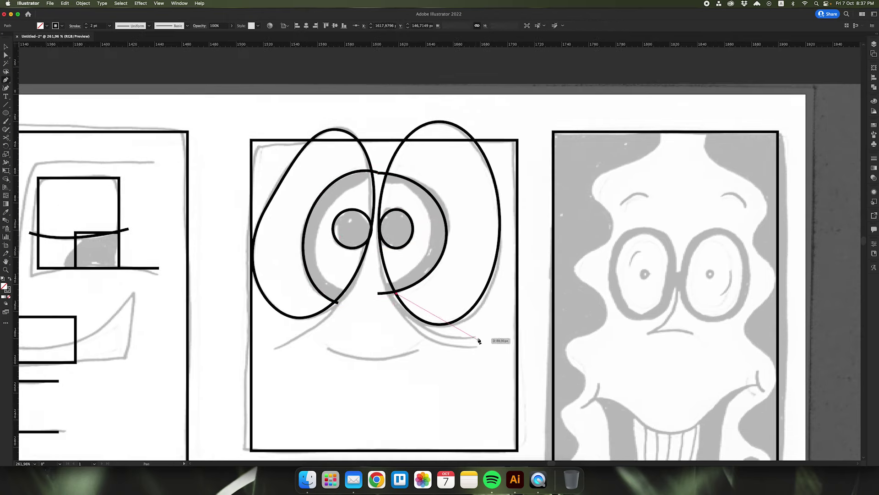
Step: Draw the crossing curved cheek lines below the right and left eyes
left_click_drag(476, 337, 542, 339)
left_click(477, 348)
left_click(389, 280)
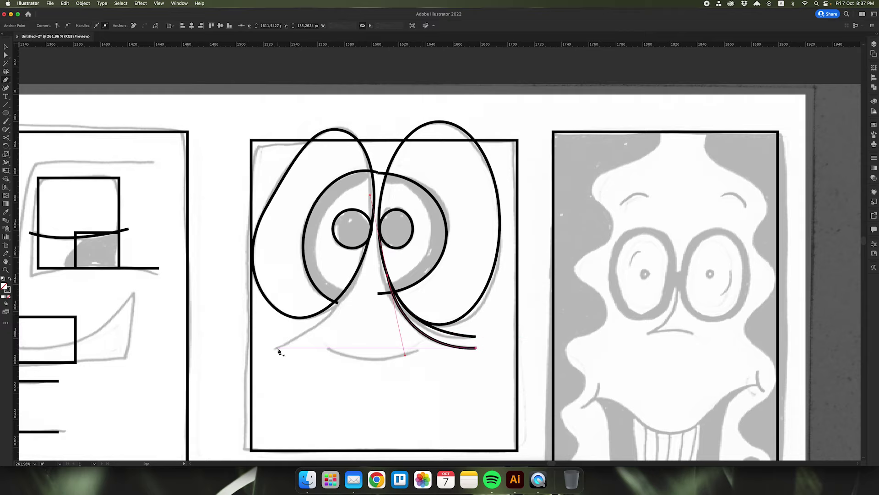
left_click(275, 348)
left_click_drag(355, 274, 329, 329)
key("v")
left_click(424, 394)
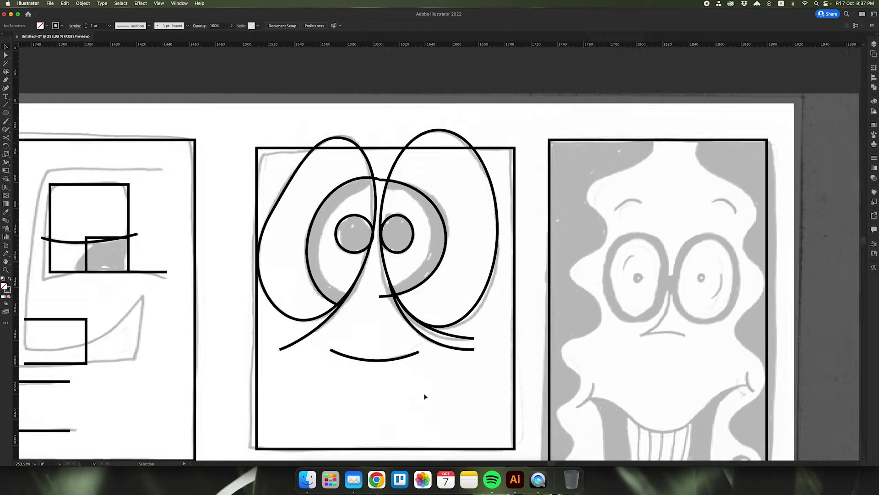
scroll(424, 394, "down", 3)
scroll(424, 394, "down", 3)
Step: Draw and reshape an oval over the left eye, then copy it over the right eye
scroll(386, 320, "left", 10)
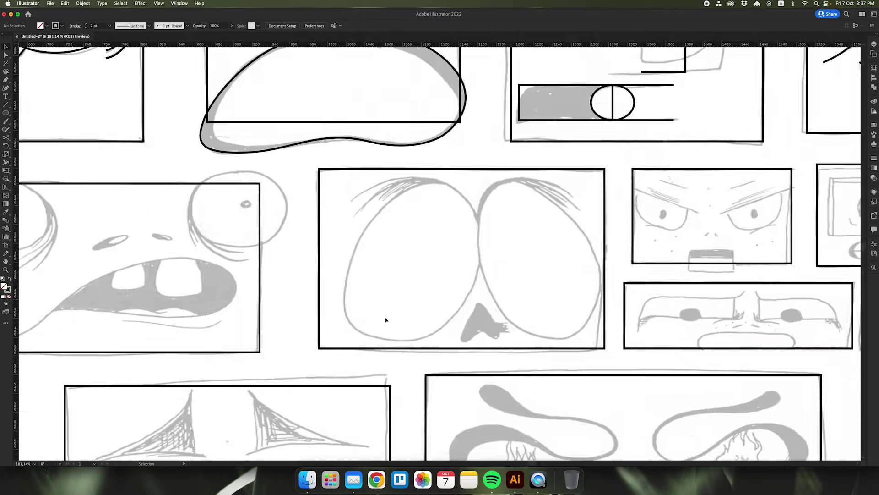
scroll(385, 320, "down", 5)
key("l")
left_click_drag(364, 224, 430, 309)
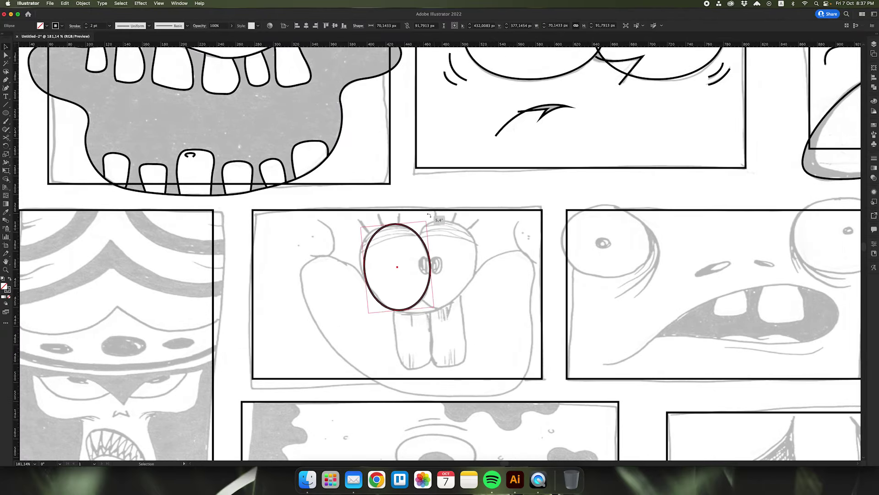
key("a")
left_click(373, 230)
left_click_drag(388, 230, 388, 229)
scroll(388, 229, "up", 5)
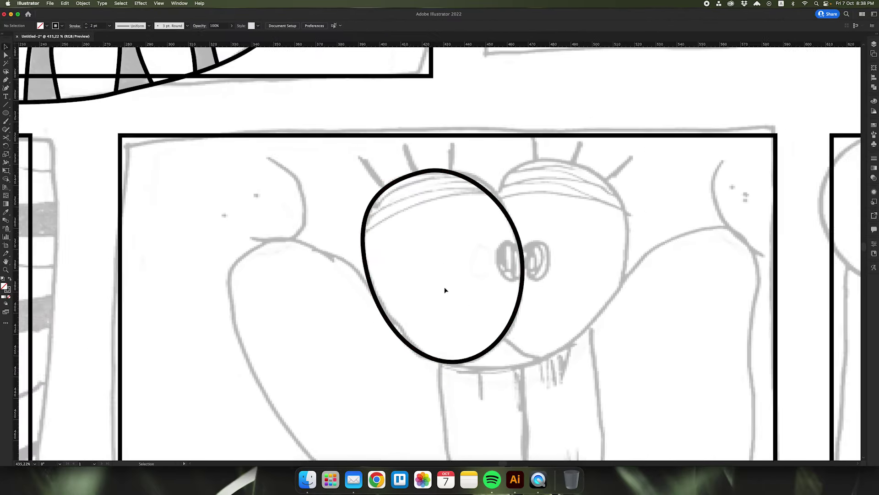
key("v")
left_click_drag(348, 284, 435, 271)
left_click_drag(382, 337, 387, 338)
key("ctrl+z")
Step: Draw a lid curve across both eyes and two lashes above the left eye
key("p")
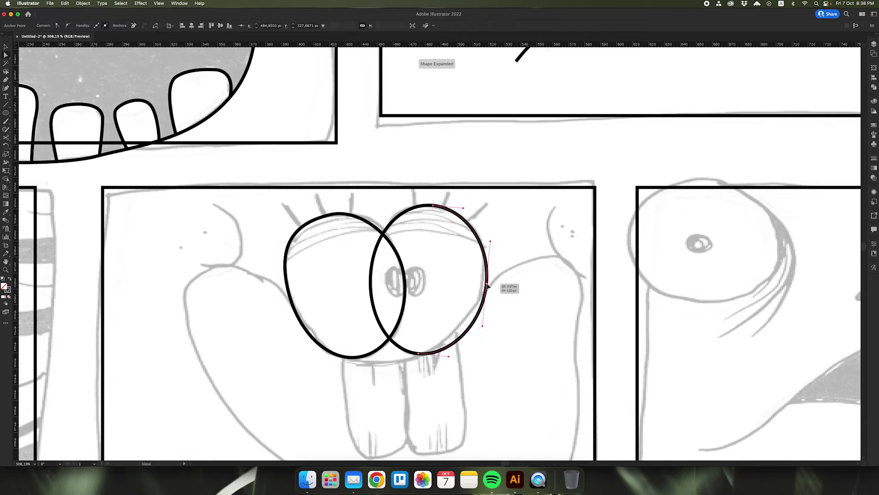
left_click(490, 245)
left_click_drag(382, 235, 421, 221)
left_click(277, 265)
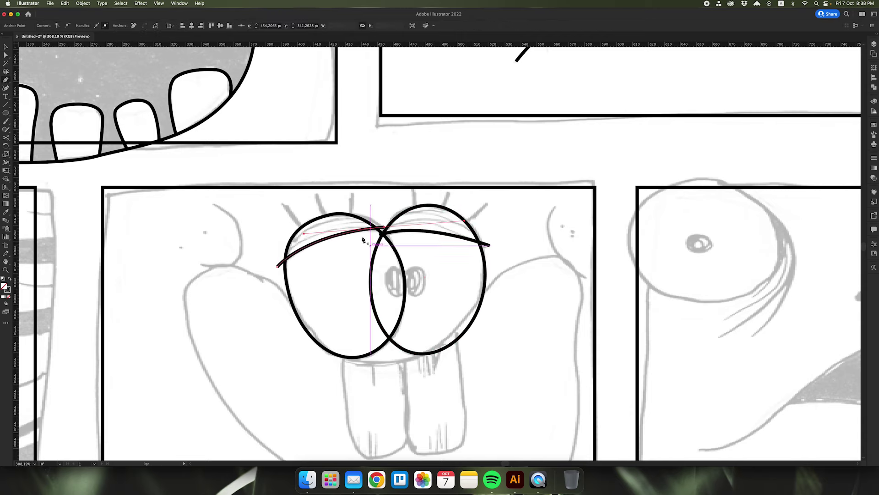
left_click(314, 194)
left_click(322, 210)
left_click(352, 193)
left_click(349, 210)
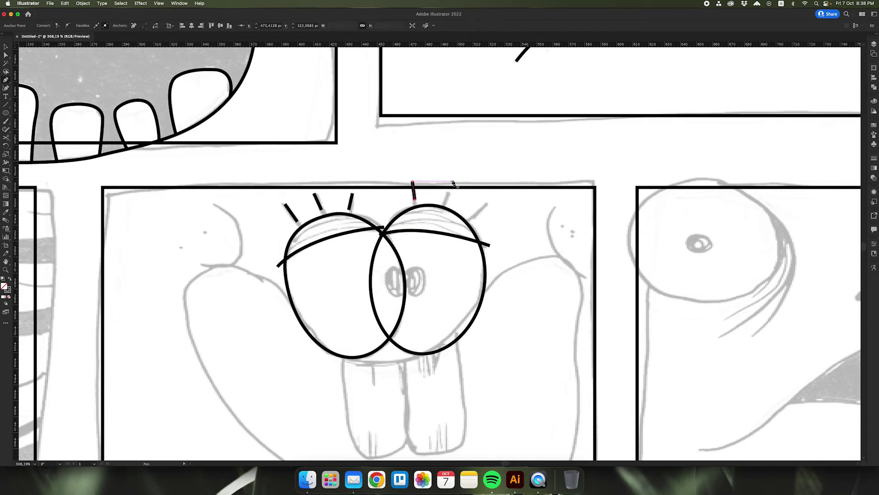
Step: Trace the wide rounded face outline around the cheek and under the eyes
scroll(487, 219, "down", 2)
left_click(489, 204)
left_click_drag(546, 202, 567, 222)
left_click(551, 243)
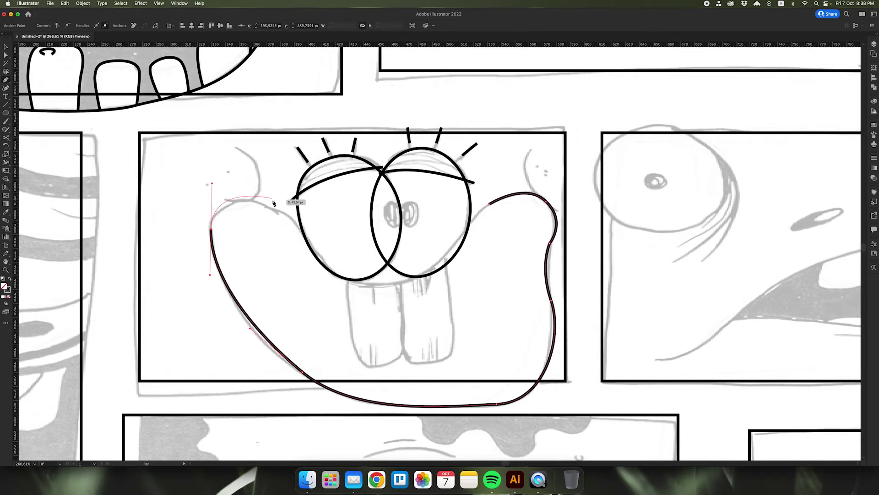
left_click_drag(393, 289, 398, 283)
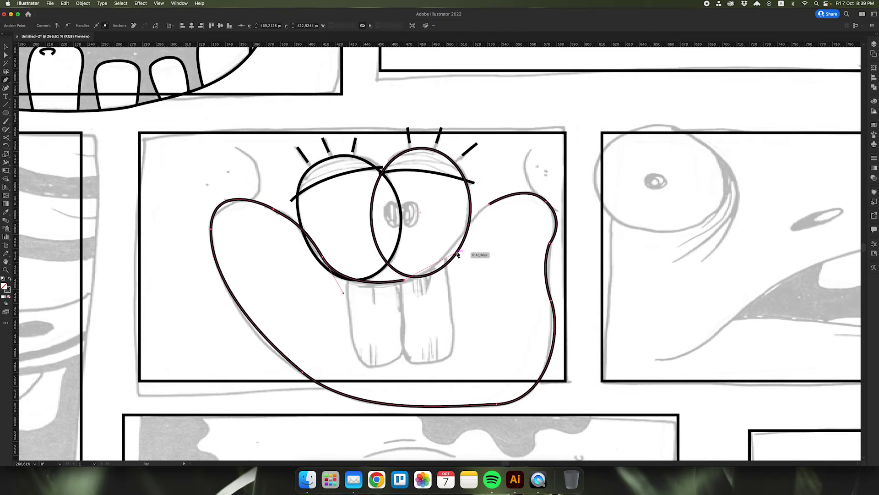
left_click_drag(458, 254, 485, 211)
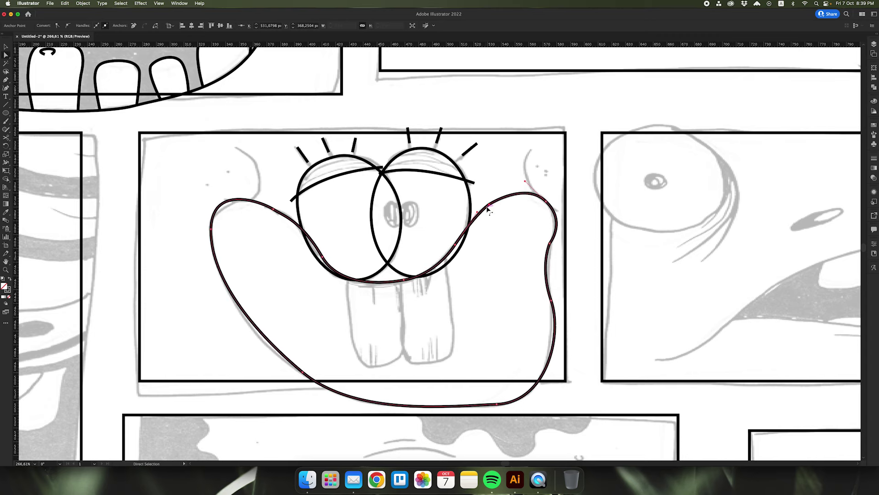
key("Escape")
scroll(493, 219, "up", 2)
scroll(412, 229, "down", 2)
Step: Outline the two long front teeth with rounded bottoms
left_click(438, 190)
left_click(447, 298)
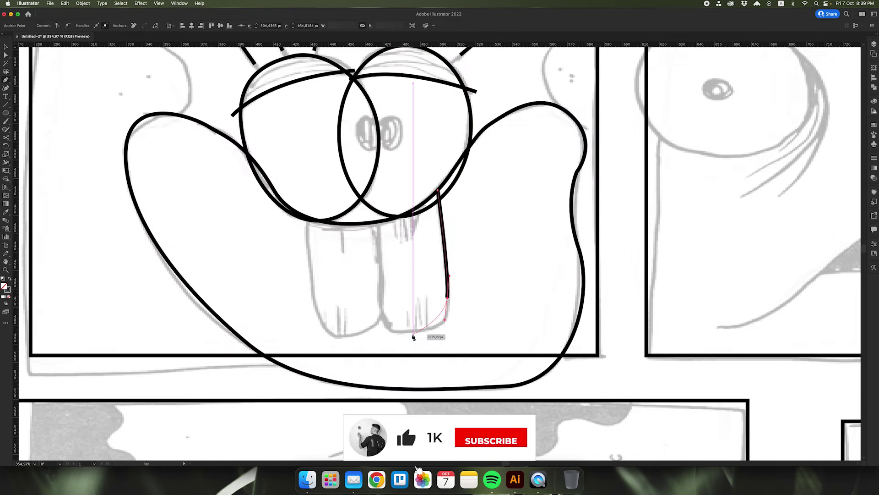
left_click_drag(420, 329, 442, 328)
left_click(381, 297)
left_click(379, 222)
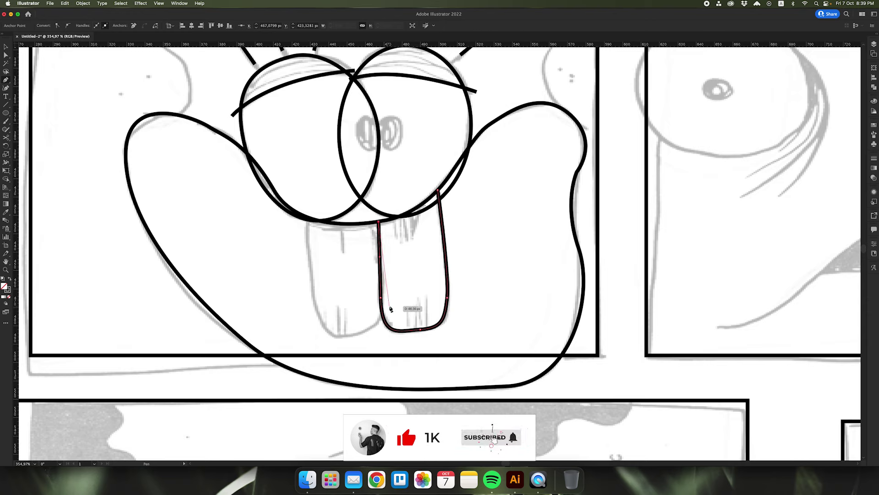
left_click(348, 331)
left_click(314, 215)
scroll(320, 229, "down", 3)
Step: Circle the next face's right eye and copy the circle over its left eye
scroll(589, 188, "up", 1)
key("l")
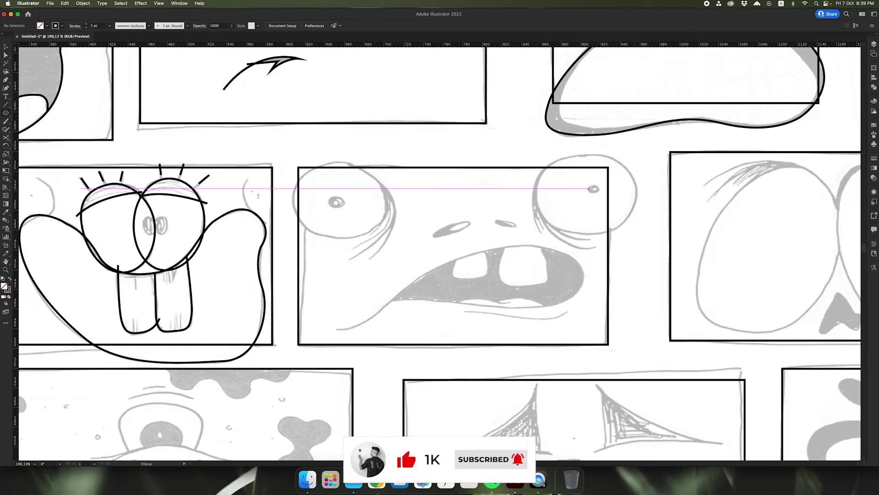
left_click_drag(589, 188, 636, 231)
key("v")
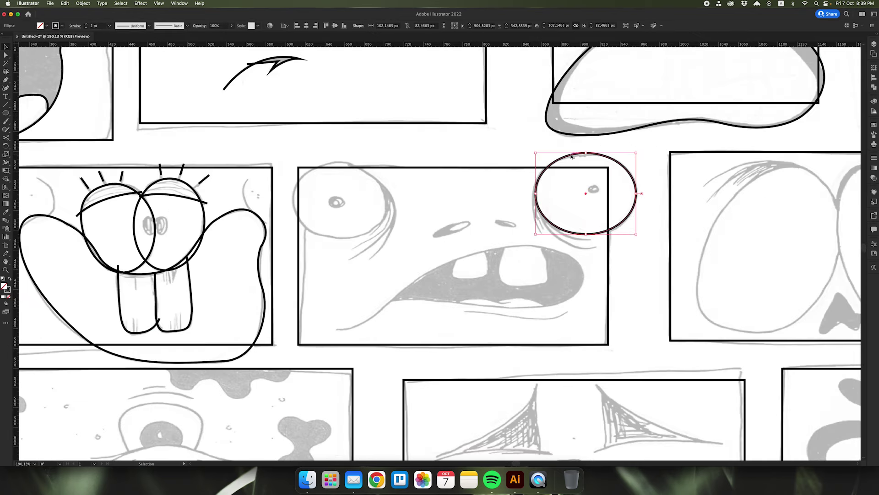
left_click_drag(571, 156, 329, 159)
Step: Tilt a nostril ellipse, duplicate it to the right and rotate it flat
scroll(428, 195, "up", 3)
mouse_move(424, 232)
left_mouse_down()
mouse_move(478, 226)
mouse_move(476, 214)
left_mouse_up()
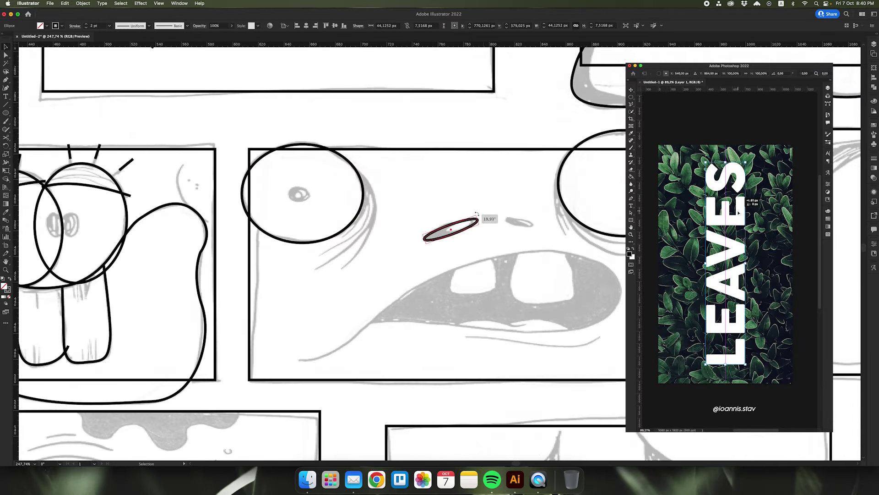
scroll(476, 213, "up", 3)
mouse_move(435, 235)
left_mouse_down()
mouse_move(476, 222)
mouse_move(540, 241)
mouse_move(593, 209)
left_mouse_up()
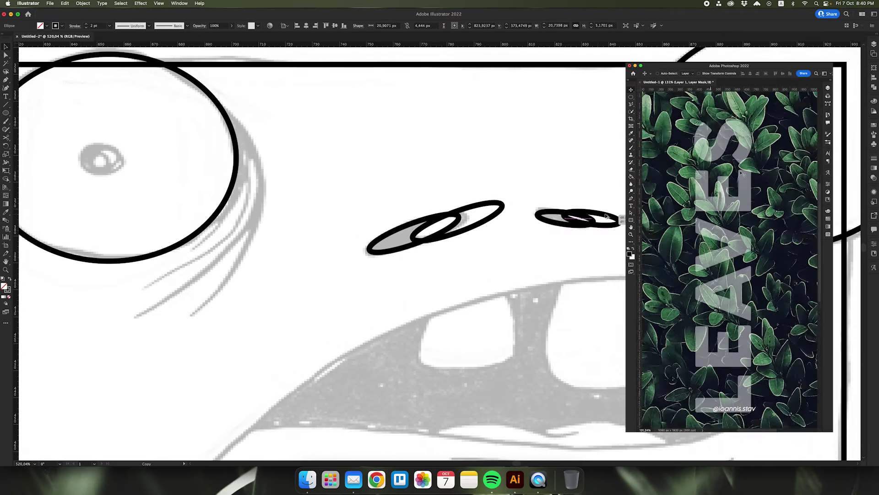
scroll(479, 129, "down", 2)
key("l")
left_click_drag(412, 231, 628, 349)
Step: Draw a large ellipse over the mouth and trace the upper mouth curve
left_click_drag(520, 290, 576, 282)
key("p")
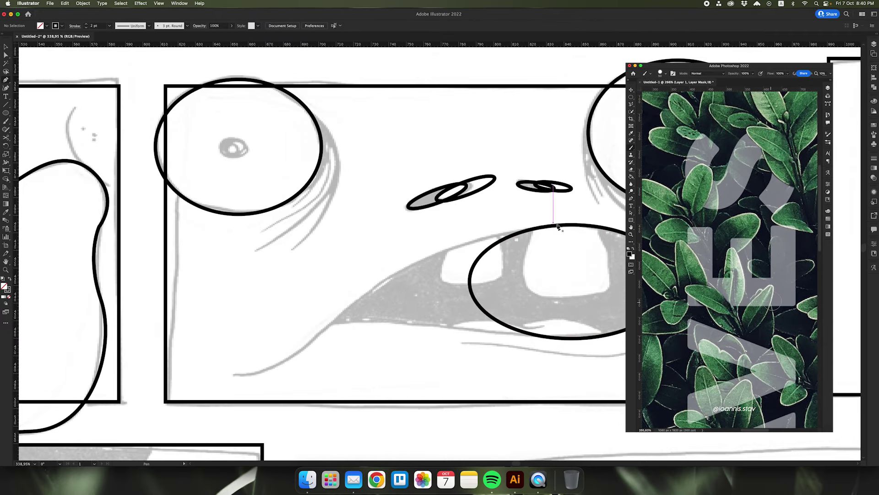
left_click(564, 225)
left_click_drag(369, 290, 339, 310)
left_click_drag(229, 373, 274, 378)
key("Escape")
left_click(557, 338)
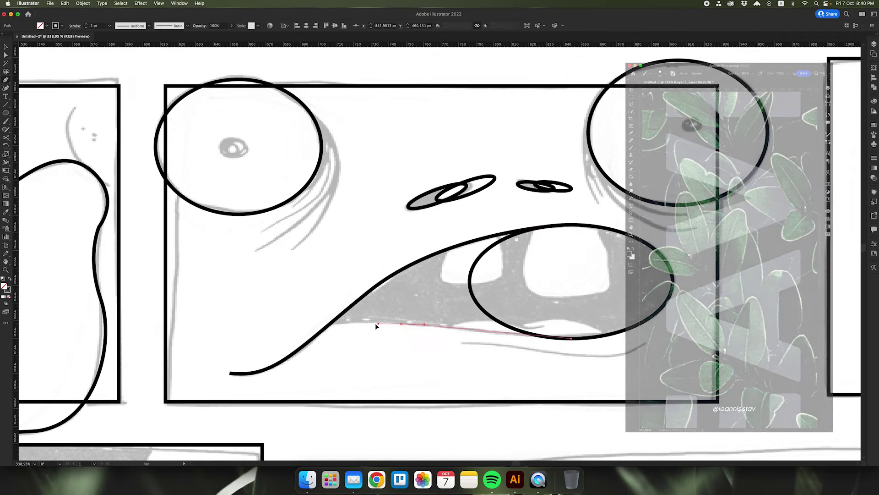
Step: Trace the lower-lip curve and begin a curved stroke inside the mouth
left_click(300, 326)
left_click(461, 344)
left_click_drag(553, 353, 580, 360)
left_click_drag(646, 343, 669, 329)
key("Escape")
scroll(661, 326, "down", 2)
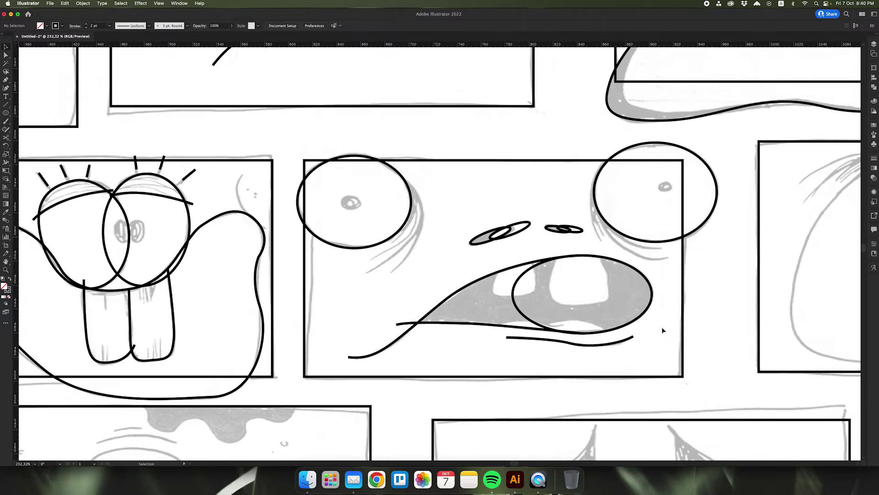
left_click(595, 247)
mouse_move(604, 269)
left_mouse_down()
mouse_move(610, 279)
mouse_move(587, 306)
left_mouse_up()
Step: Finish the inner mouth stroke, outline the left tooth and bend the lip curve
left_click(556, 250)
scroll(556, 250, "up", 5)
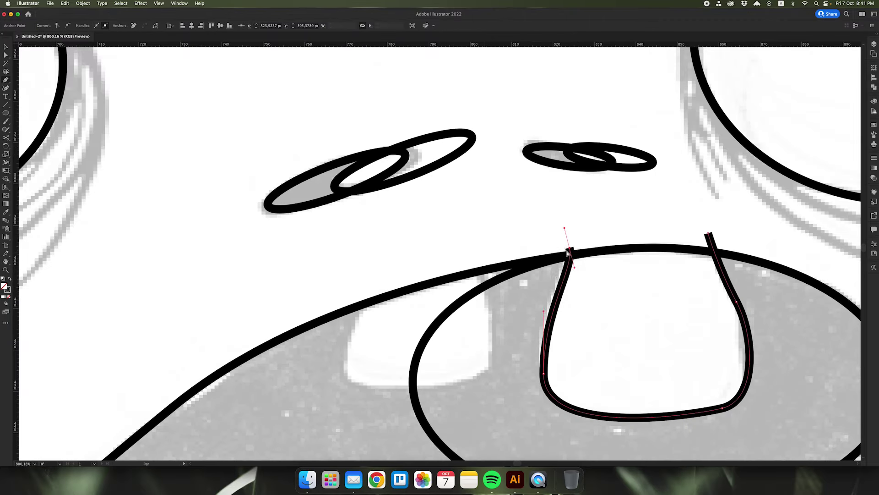
key("Escape")
left_click(458, 252)
left_click_drag(489, 324, 485, 362)
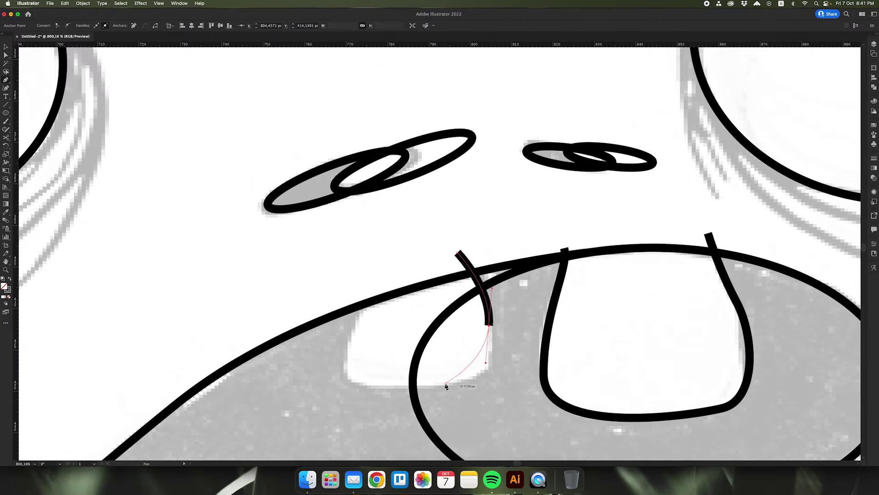
left_click(362, 287)
key("Escape")
scroll(362, 287, "down", 5)
scroll(385, 349, "up", 5)
mouse_move(265, 346)
left_mouse_down()
mouse_move(262, 325)
mouse_move(172, 351)
left_mouse_up()
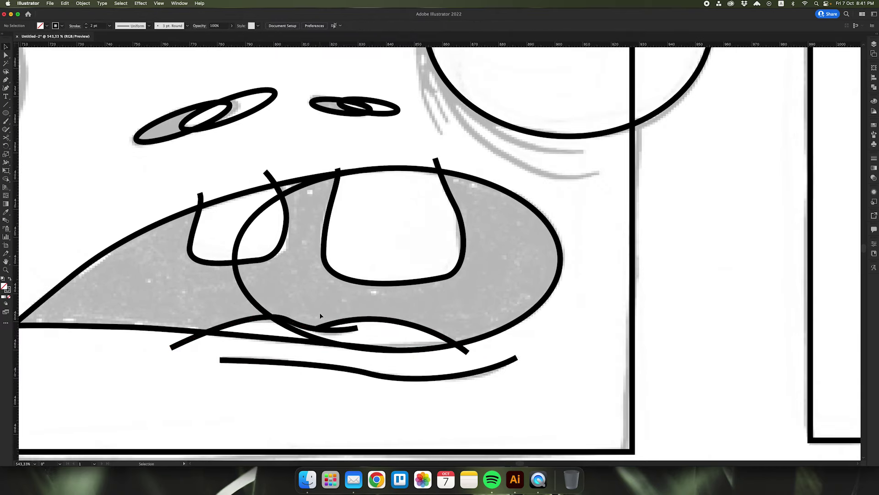
Step: Draw a small pupil ellipse inside the eye
scroll(320, 275, "down", 5)
key("l")
scroll(311, 202, "up", 5)
left_click_drag(298, 197, 334, 220)
scroll(316, 208, "down", 2)
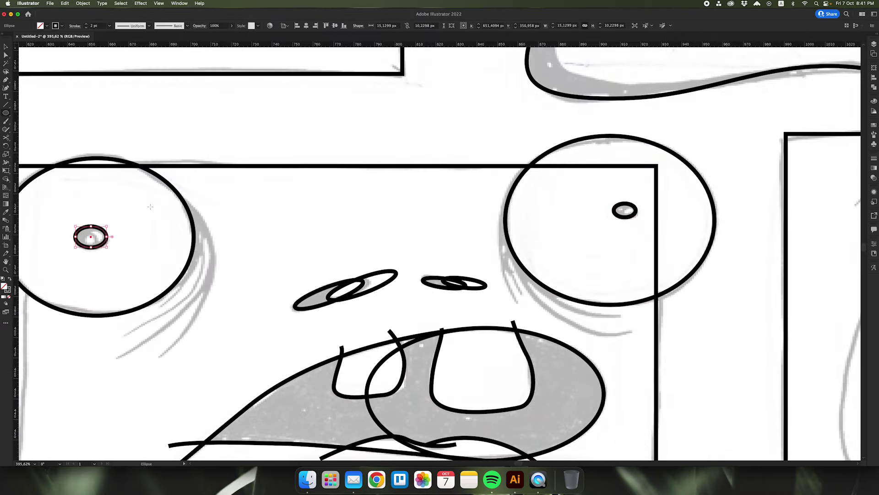
key("super+shift+a")
Step: Draw curved crease lines beside and under the eyes
key("p")
scroll(427, 195, "right", 3)
key("Escape")
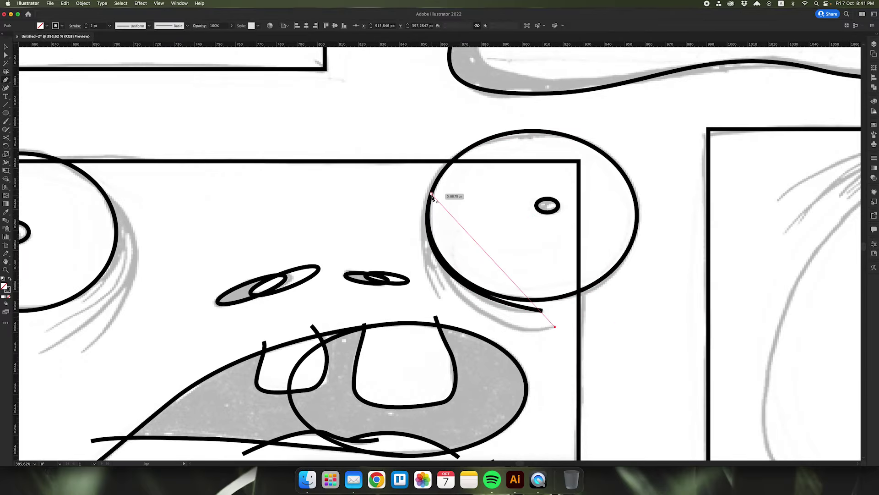
scroll(458, 229, "up", 2)
left_click(555, 365)
left_click_drag(460, 333, 436, 306)
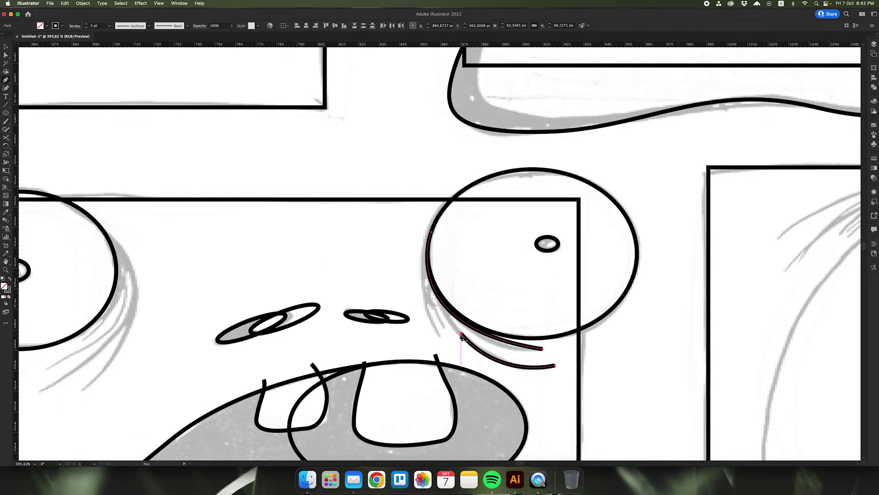
scroll(414, 280, "up", 3)
left_click_drag(468, 396, 425, 191)
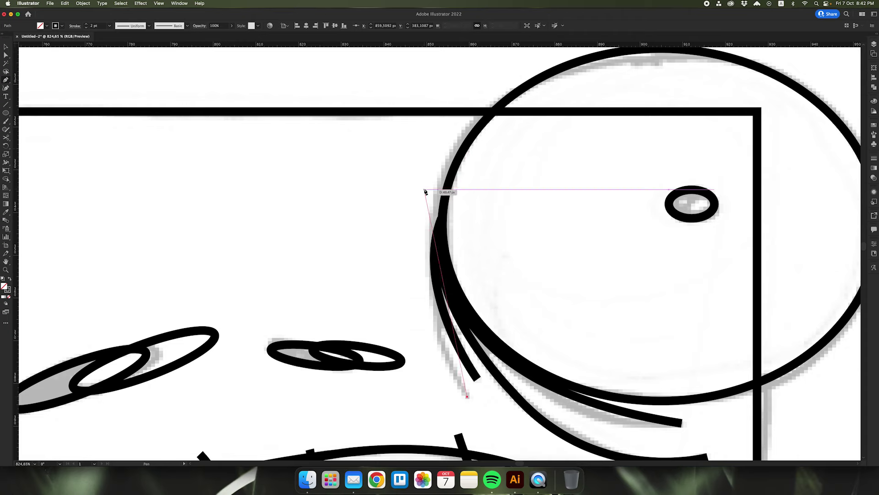
scroll(512, 50, "down", 3)
left_click(249, 352)
key("Escape")
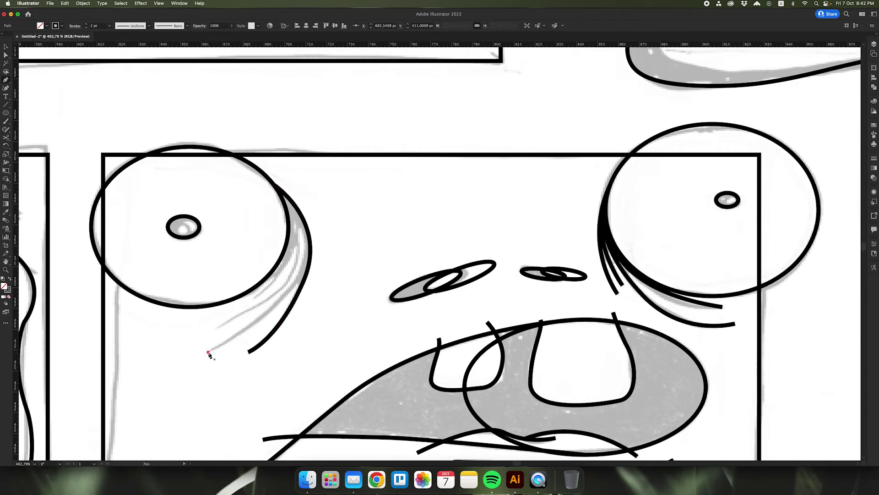
left_click_drag(306, 164, 305, 163)
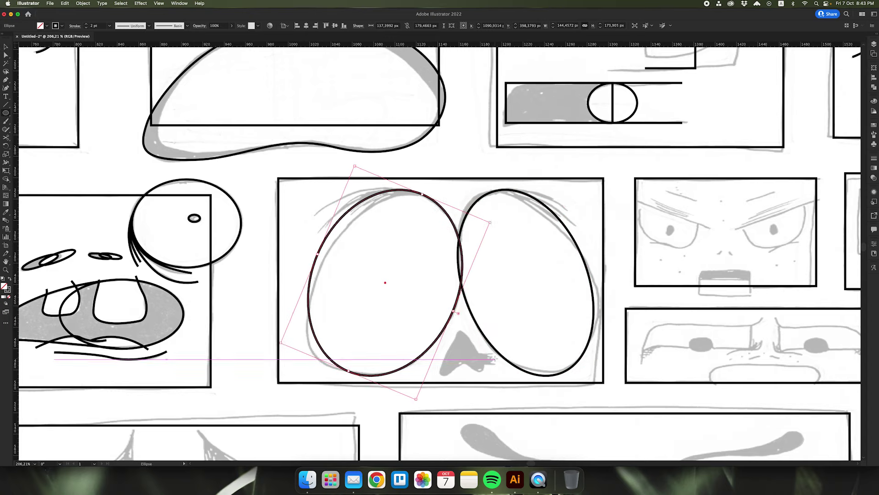
Step: Start a bold curved pen path on the next small face panel
scroll(423, 210, "up", 2)
key("p")
left_click(382, 199)
left_click_drag(289, 251, 291, 256)
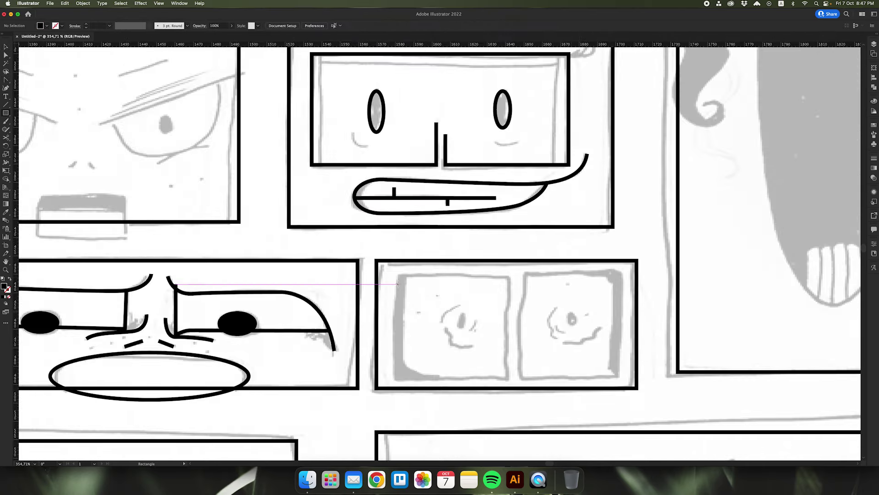
Step: Frame the left sub-panel with a rectangle and copy it over the right sub-panel
left_click_drag(394, 274, 513, 379)
key("shift+x")
left_click_drag(513, 325, 627, 324)
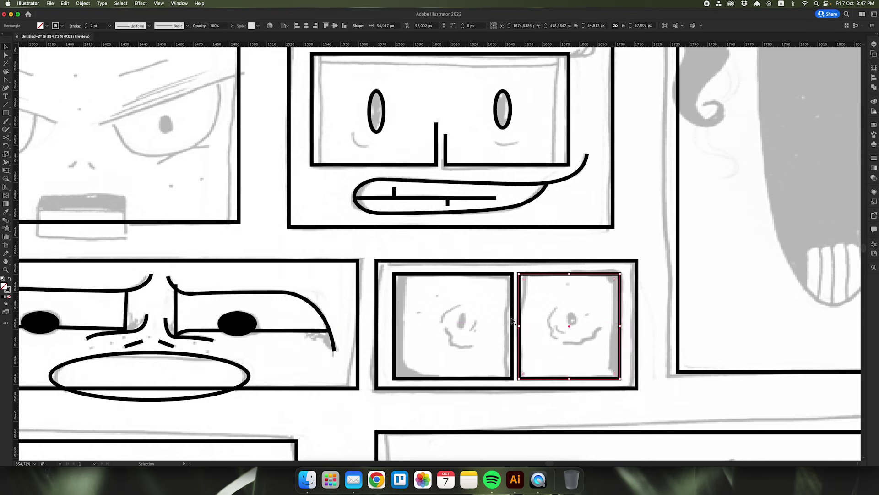
Step: Brush squiggle features onto the small faces inside the frames
key("p")
scroll(456, 316, "up", 2)
left_click(470, 296)
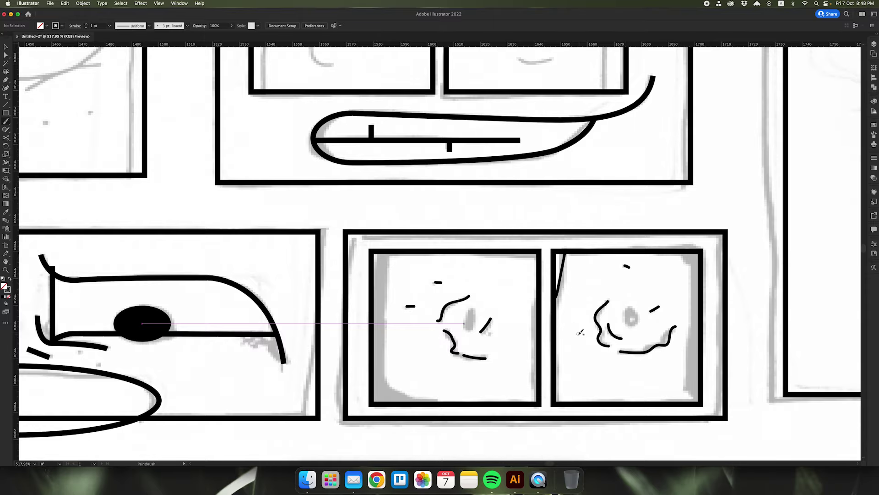
key("v")
scroll(563, 287, "down", 10)
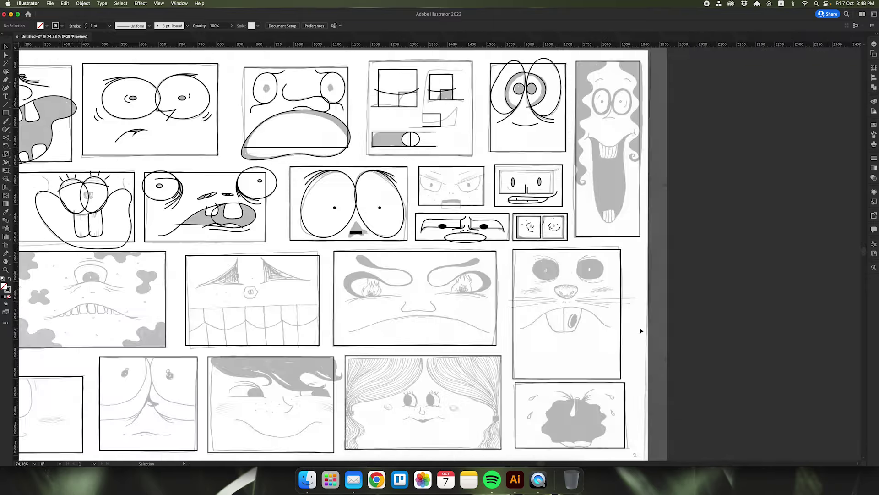
Step: Taper the lash strokes on the left and right eyes
scroll(603, 379, "down", 3)
scroll(603, 379, "down", 2)
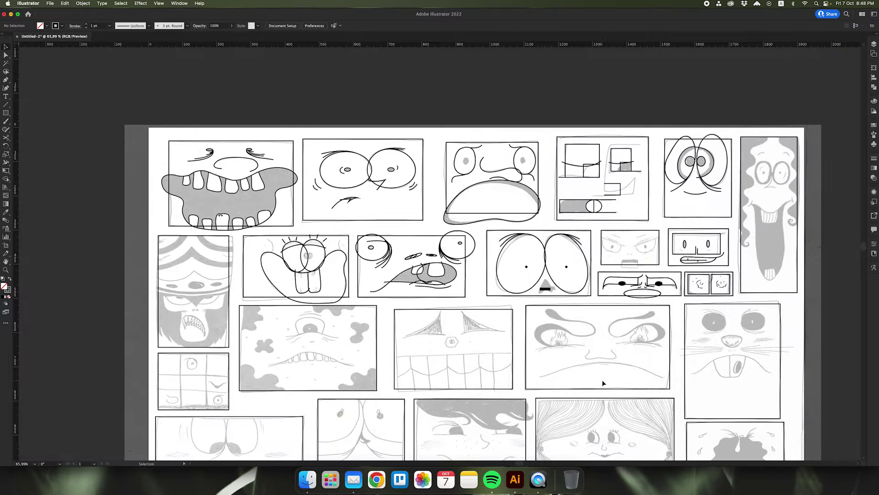
scroll(173, 147, "up", 3)
scroll(173, 146, "up", 3)
scroll(174, 147, "up", 3)
key("shift+w")
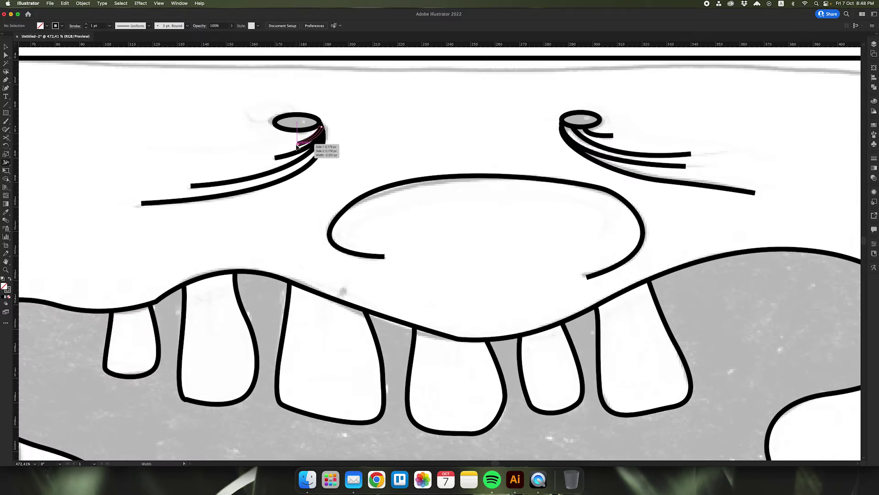
left_click_drag(201, 187, 200, 185)
scroll(500, 170, "right", 5)
scroll(500, 171, "up", 2)
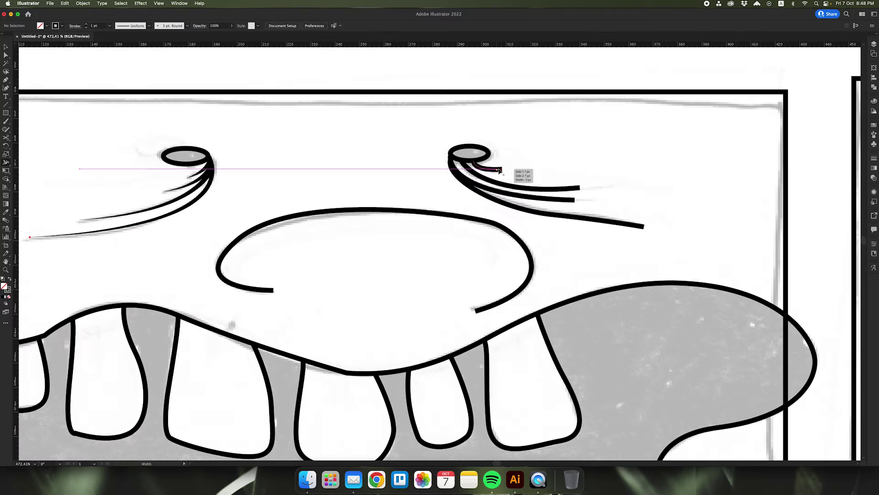
left_click_drag(579, 186, 593, 216)
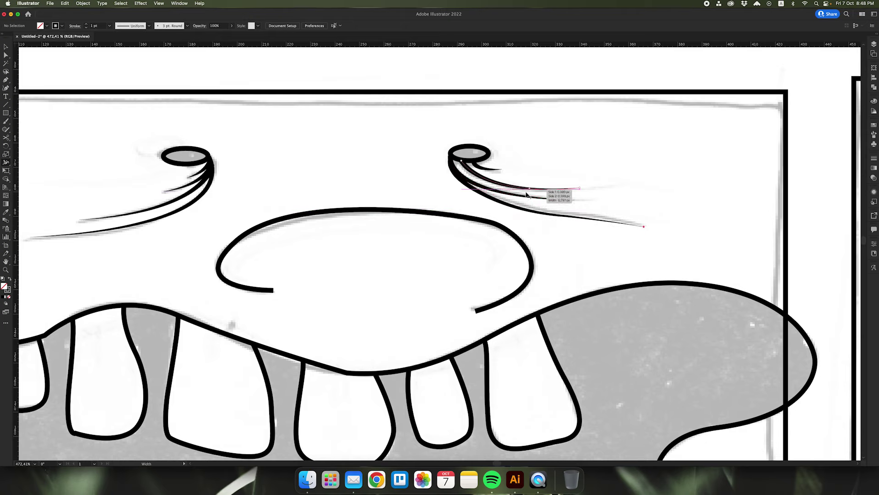
Step: Fill both eye ellipses solid black
key("v")
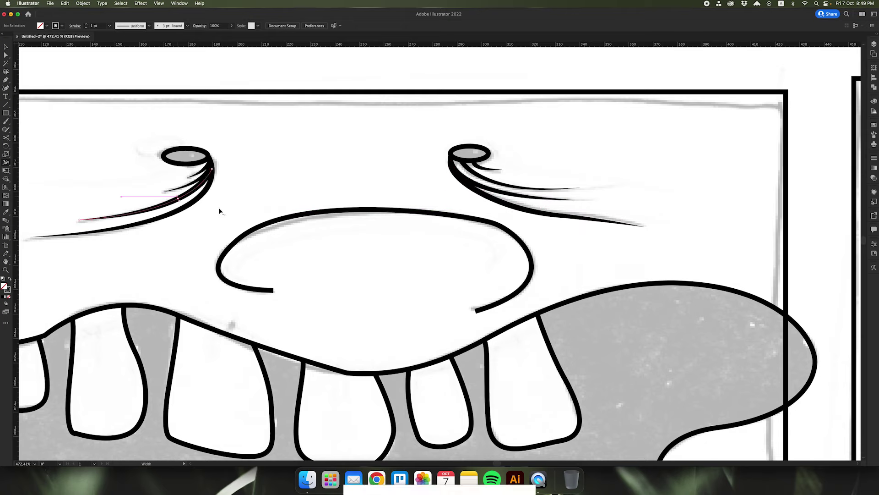
left_click(193, 164)
key("shift+x")
left_click(485, 156, "shift")
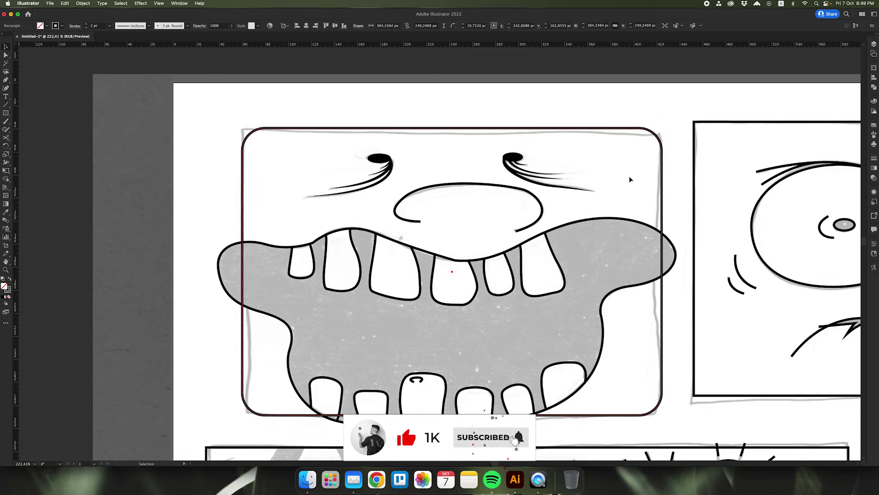
Step: Reshape the nose curve and thicken its stroke at both ends
left_click(467, 183)
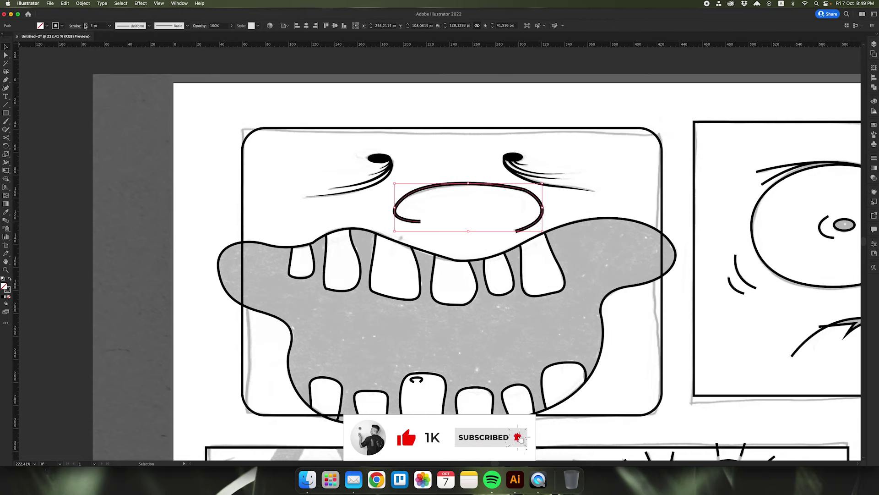
key("a")
left_click_drag(526, 188, 525, 191)
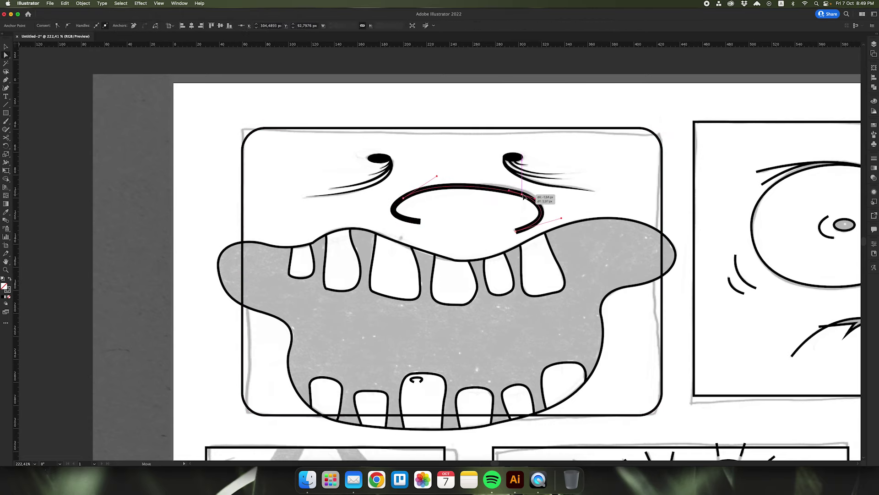
key("shift+w")
scroll(460, 193, "up", 1)
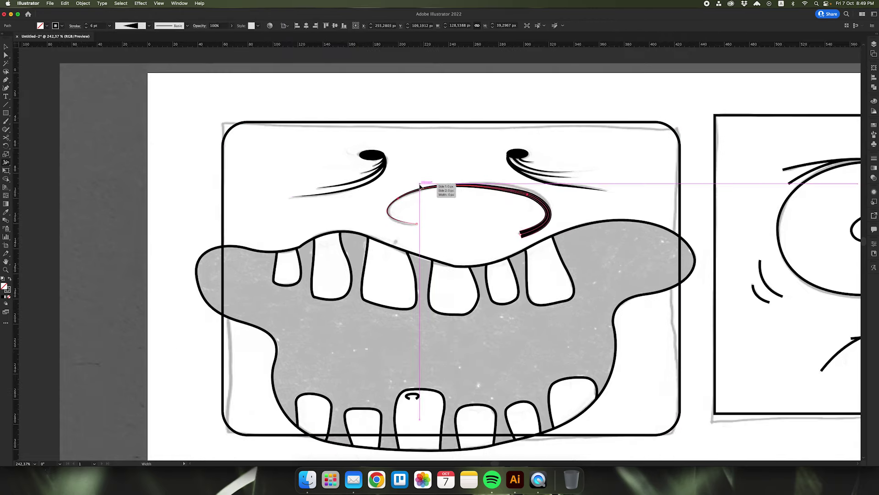
left_click_drag(420, 186, 419, 182)
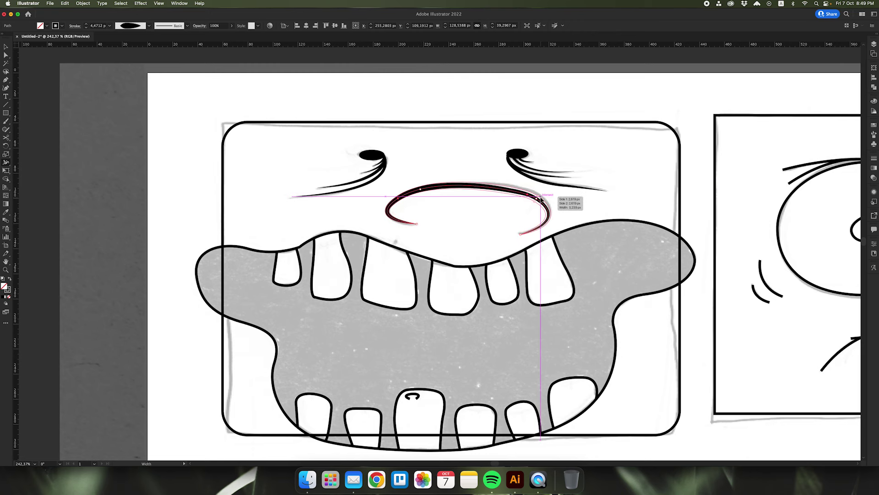
left_click_drag(541, 199, 544, 203)
scroll(504, 215, "down", 1)
key("v")
scroll(504, 215, "down", 1)
Step: Select the mouth shape and upper teeth, and check them briefly in Outline mode
left_click(497, 227)
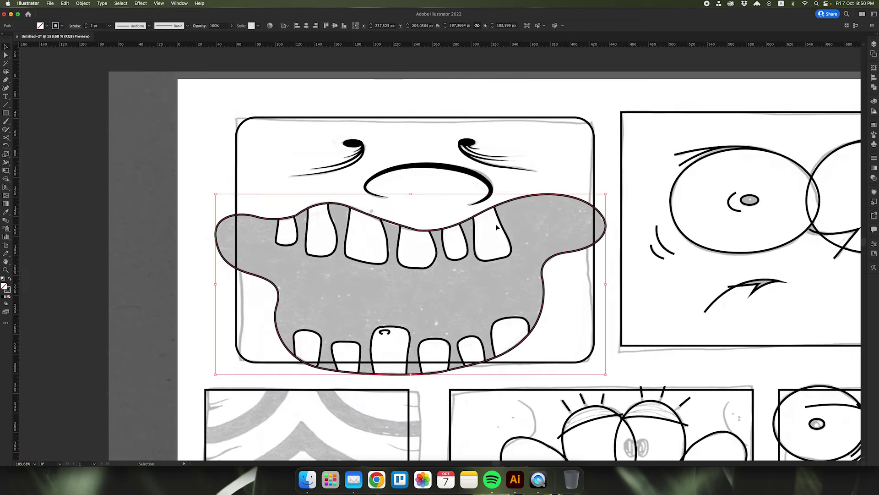
left_click(393, 347)
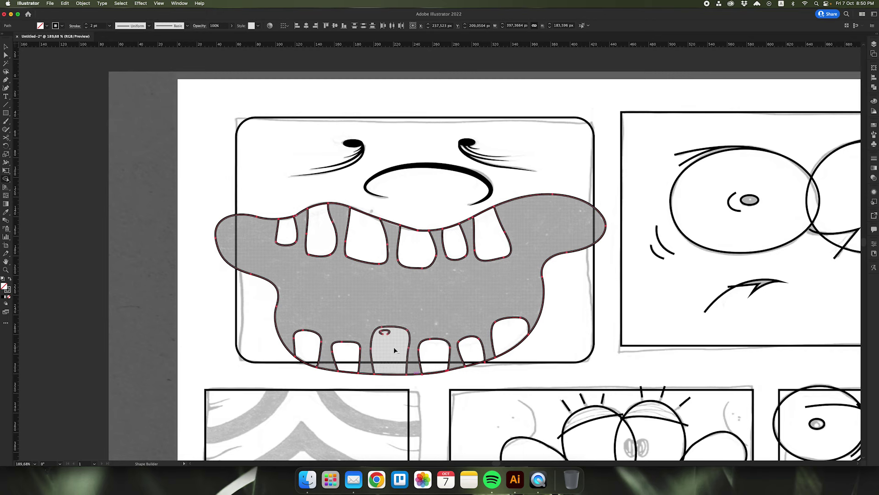
left_click(542, 312)
left_click(504, 233)
key("ctrl+y")
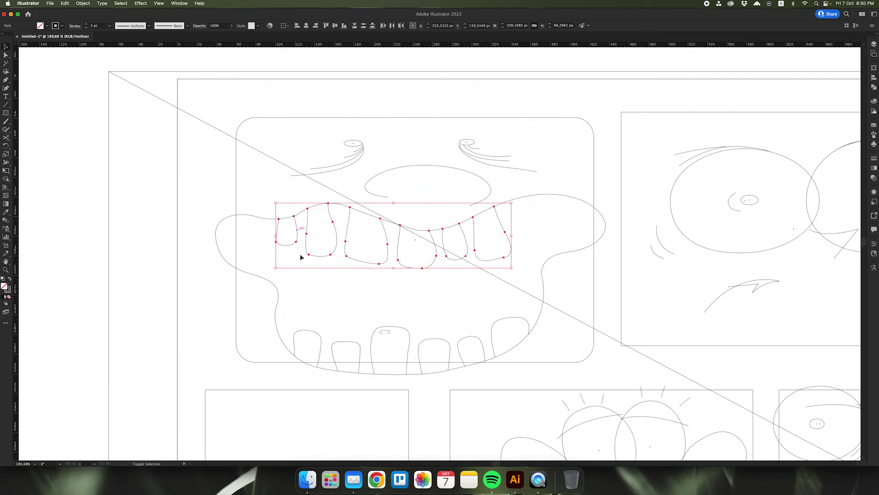
key("ctrl+y")
Step: Inspect the mouth path's anchor points, then delete and restore the black mouth shape
left_click(296, 372)
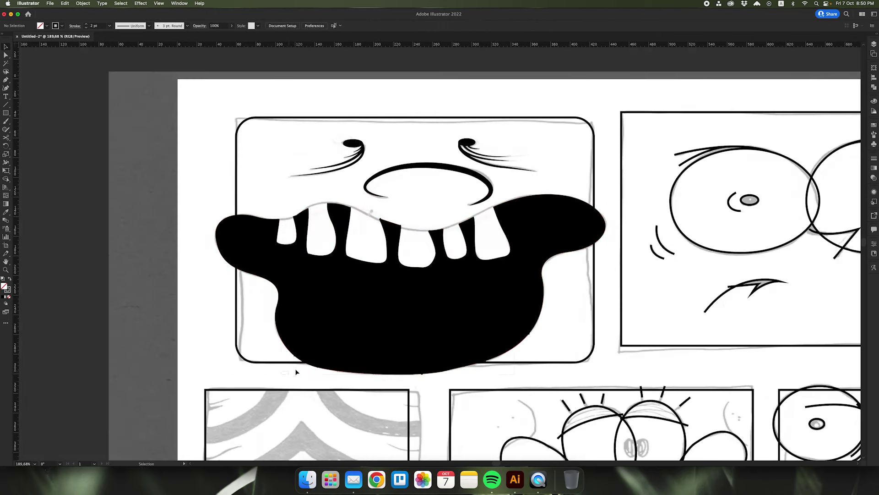
left_click(561, 322)
key("a")
left_click(318, 303)
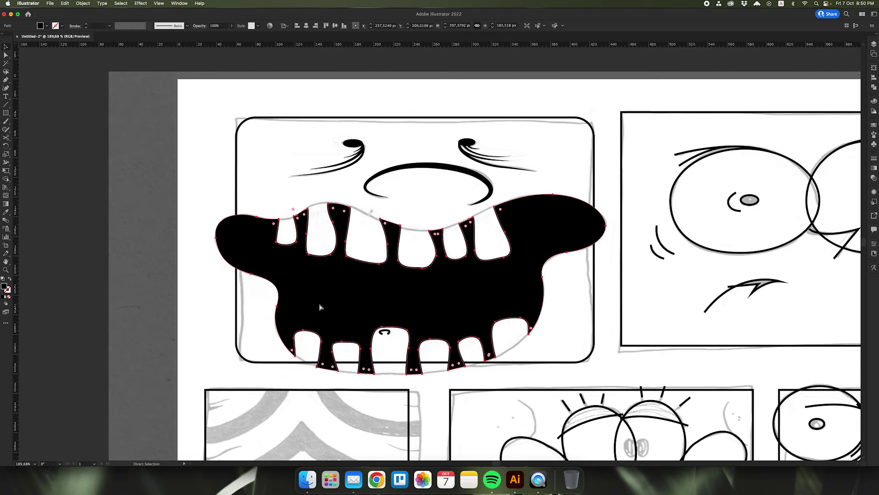
key("v")
left_click(569, 292)
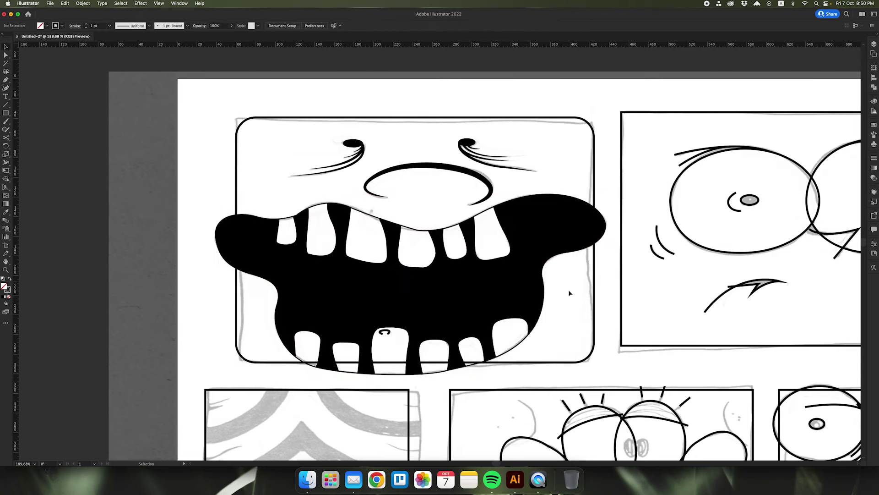
left_click(542, 297)
key("Delete")
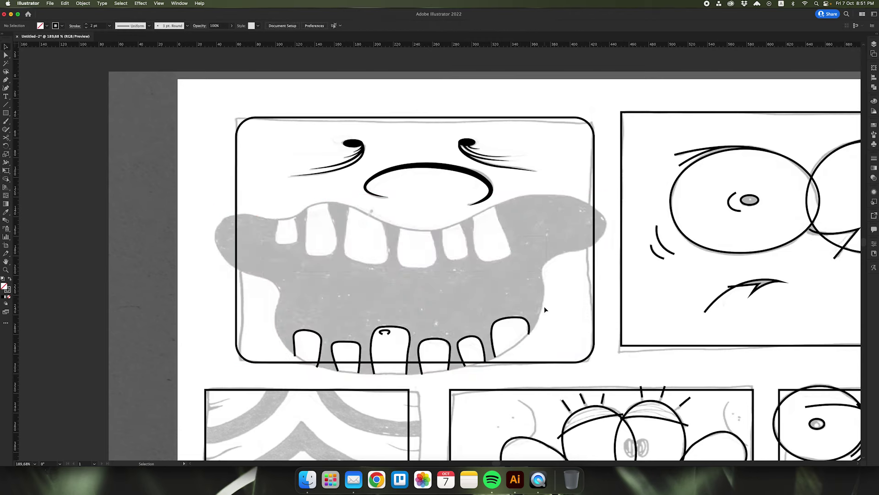
key("ctrl+z")
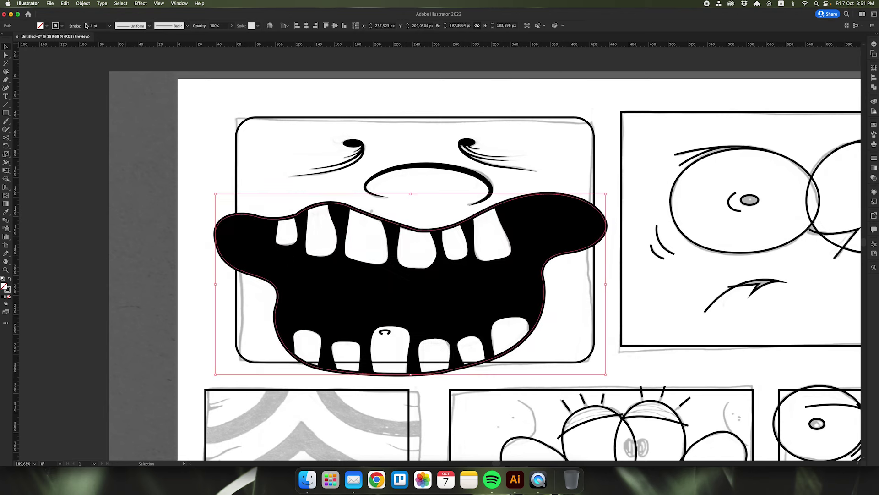
Step: Carve the teeth out of the mouth and rounded frame with Shape Builder, leaving a black mouth
key("a")
key("v")
left_click(601, 309)
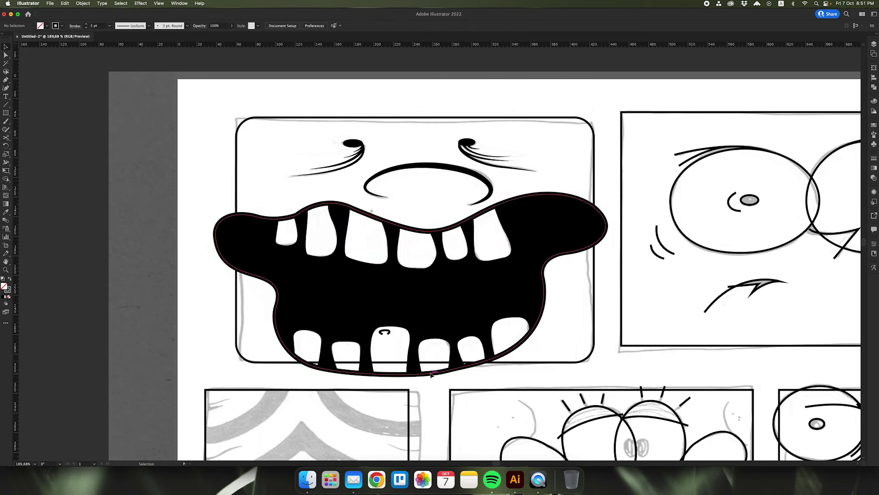
left_click(431, 373)
left_click(594, 275, "shift")
key("shift+m")
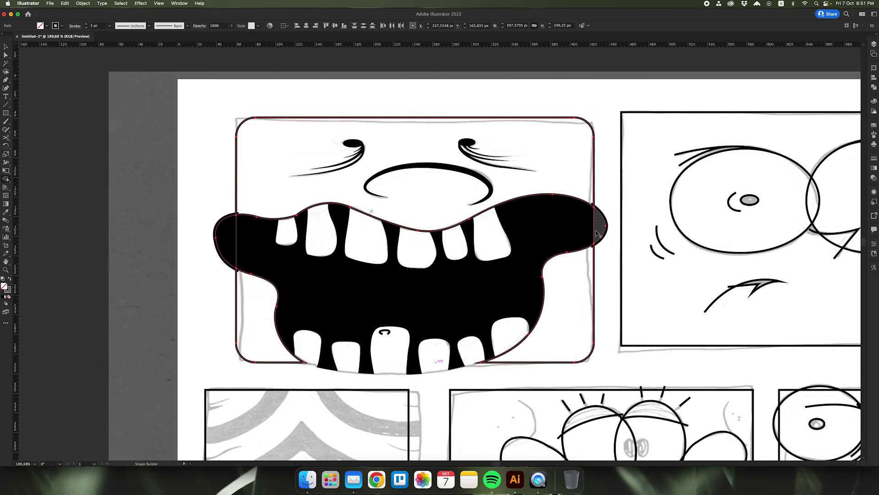
left_click(596, 234)
key("cmd+z")
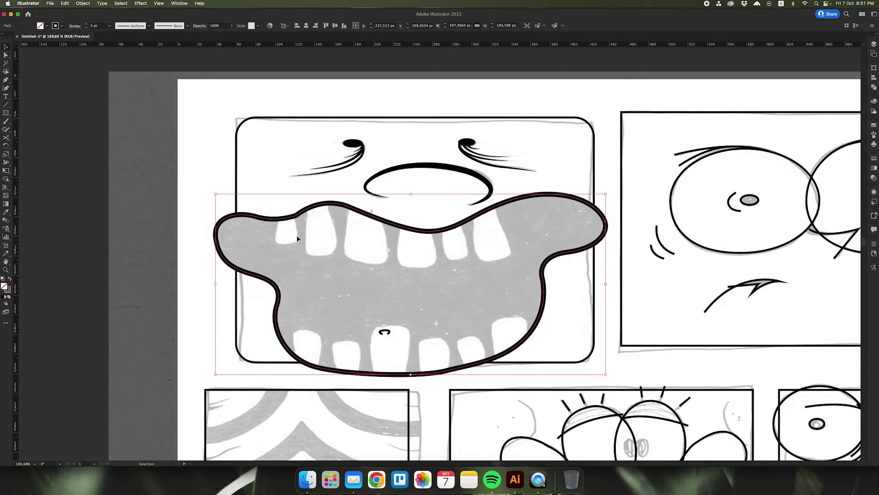
key("cmd+z")
Step: Taper the tooth's curl with the Width tool, then clear the selection
scroll(376, 318, "up", 10)
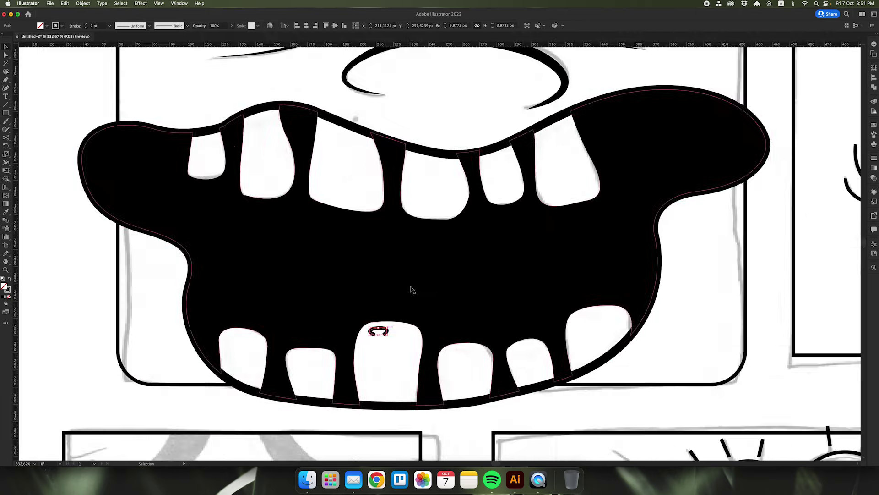
key("shift+w")
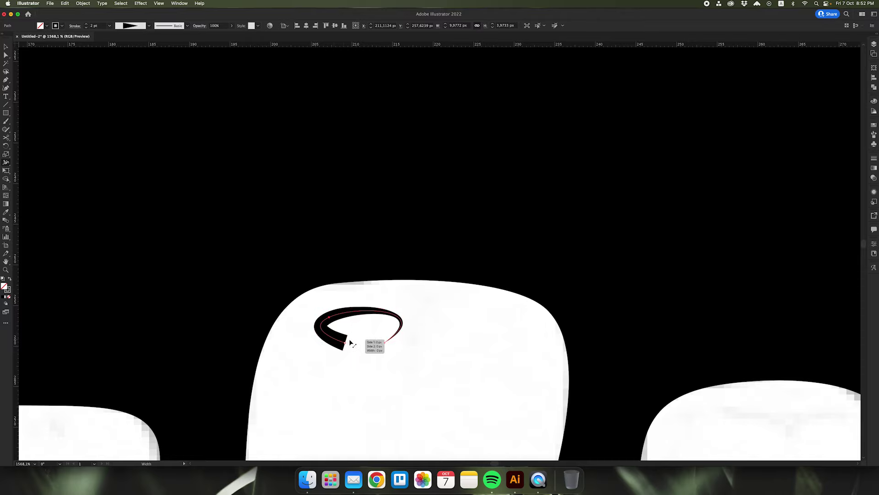
scroll(347, 343, "down", 10)
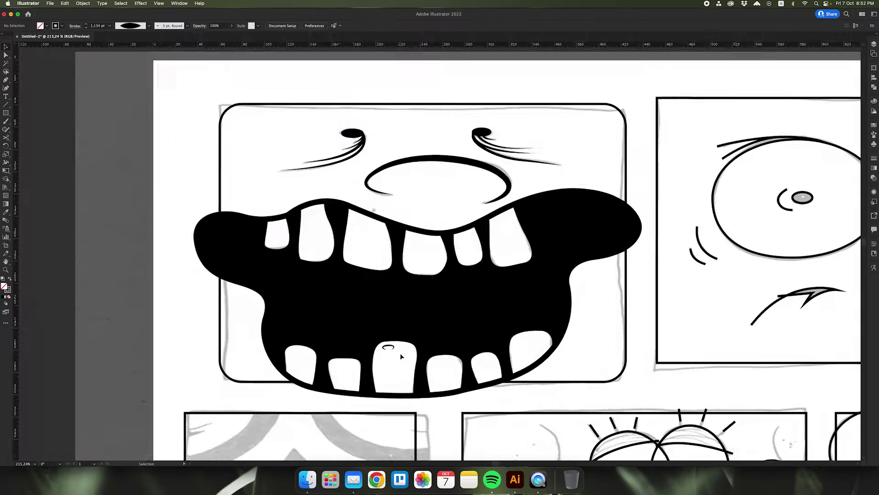
key("v")
left_click(261, 115)
scroll(261, 116, "down", 3)
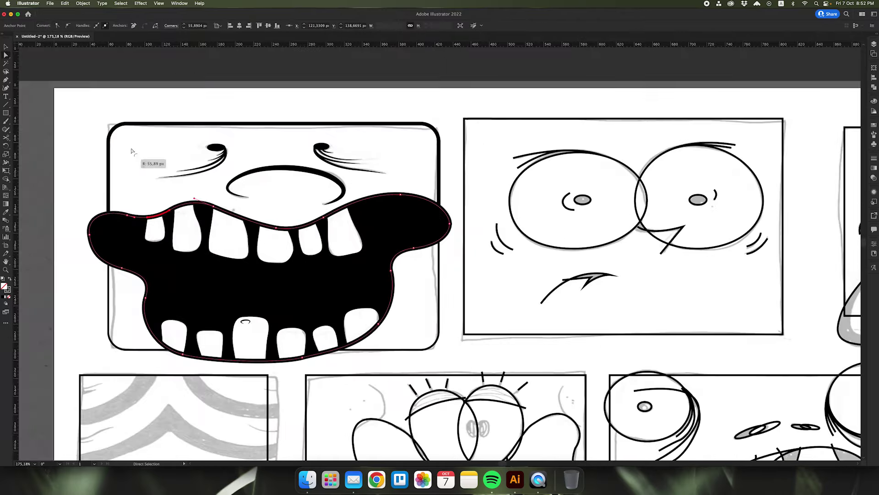
scroll(298, 147, "left", 3)
Step: Taper the nose's diagonal stroke to a sharp point and nudge its left end up-left
scroll(327, 171, "down", 5)
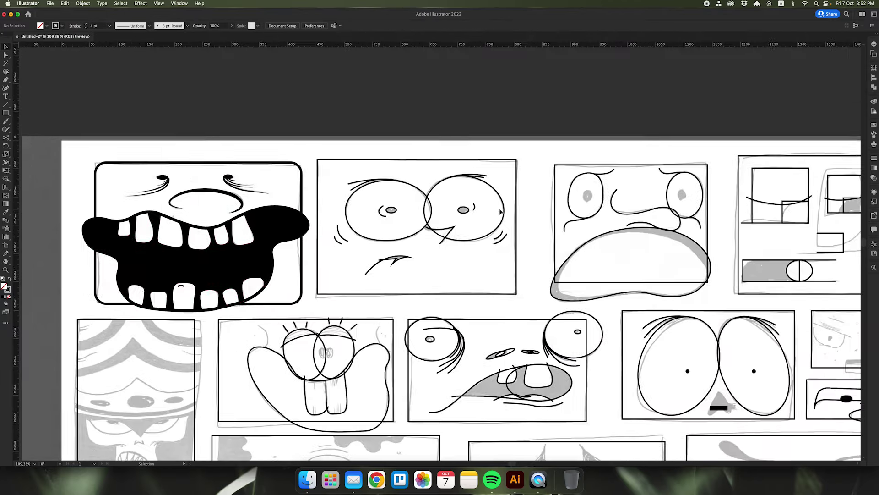
scroll(366, 209, "up", 4)
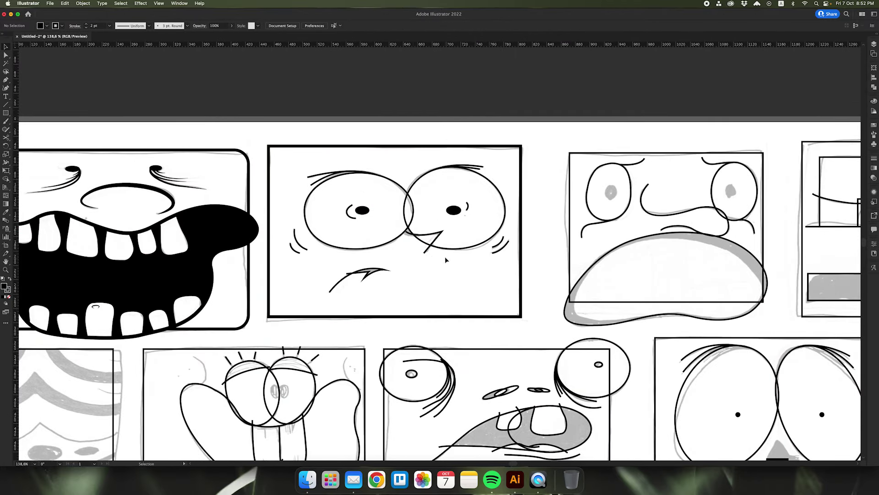
scroll(446, 260, "up", 5)
left_click(426, 248)
key("a")
left_click(448, 217)
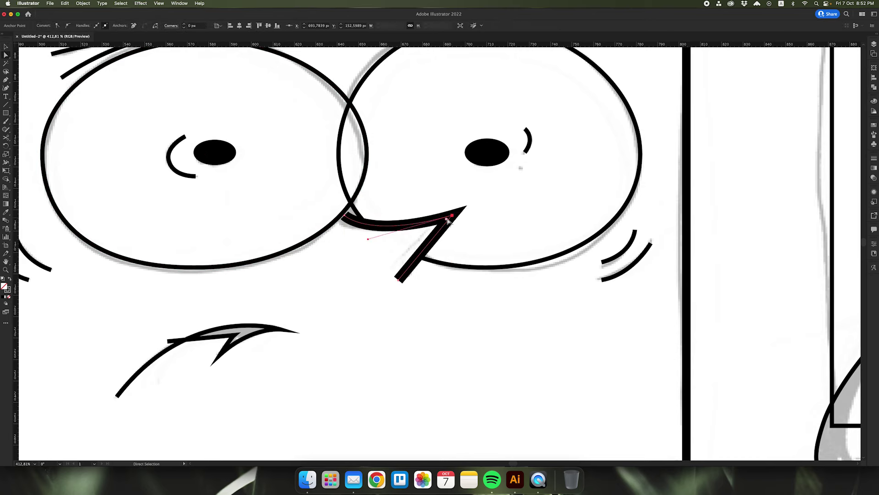
key("shift+w")
left_click_drag(410, 271, 427, 256)
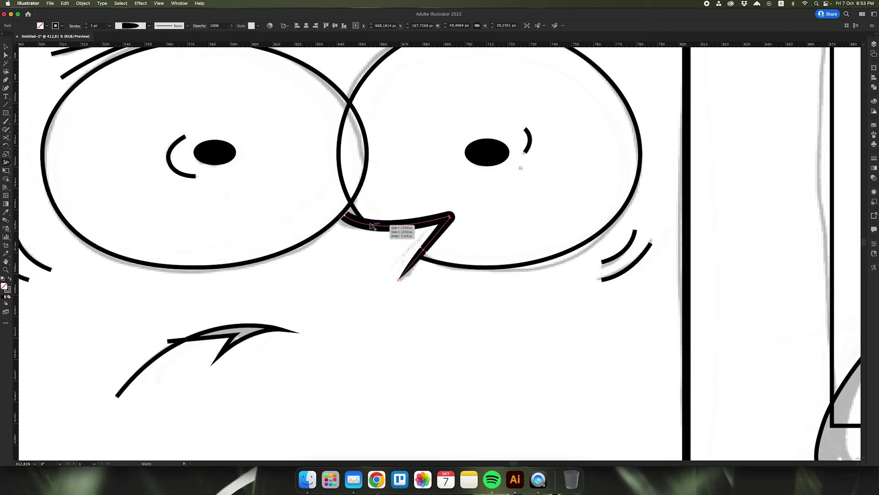
key("a")
left_click_drag(345, 217, 340, 215)
Step: Taper the hair stroke above the right eye to a fine point
scroll(339, 171, "down", 2)
scroll(339, 171, "down", 4)
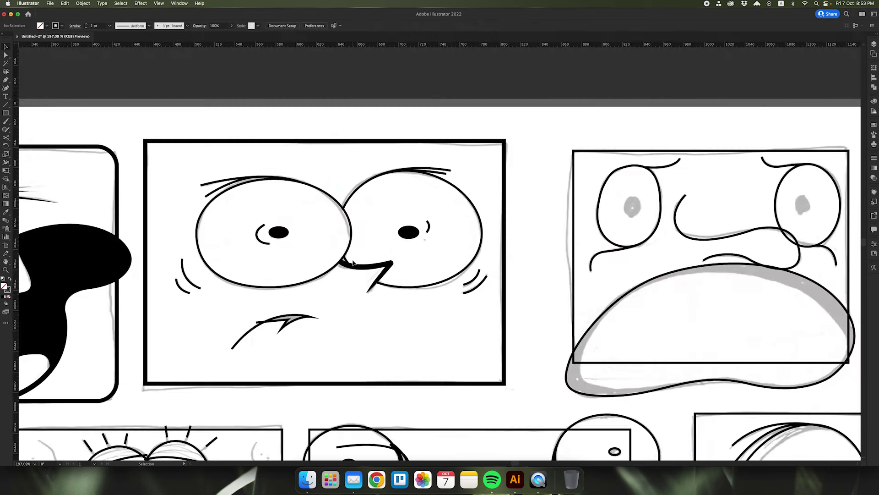
scroll(473, 275, "up", 6)
left_click(473, 274)
scroll(308, 344, "down", 3)
scroll(308, 343, "up", 2)
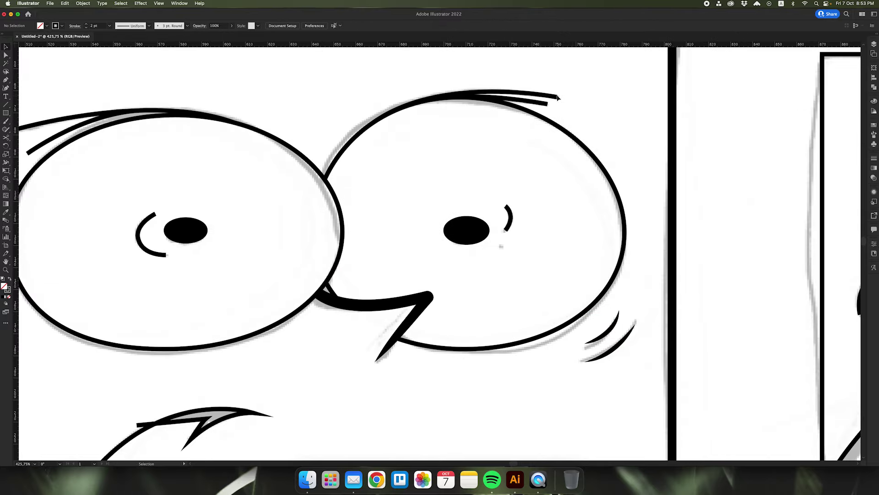
key("shift+w")
scroll(548, 98, "up", 5)
left_click_drag(545, 97, 445, 85)
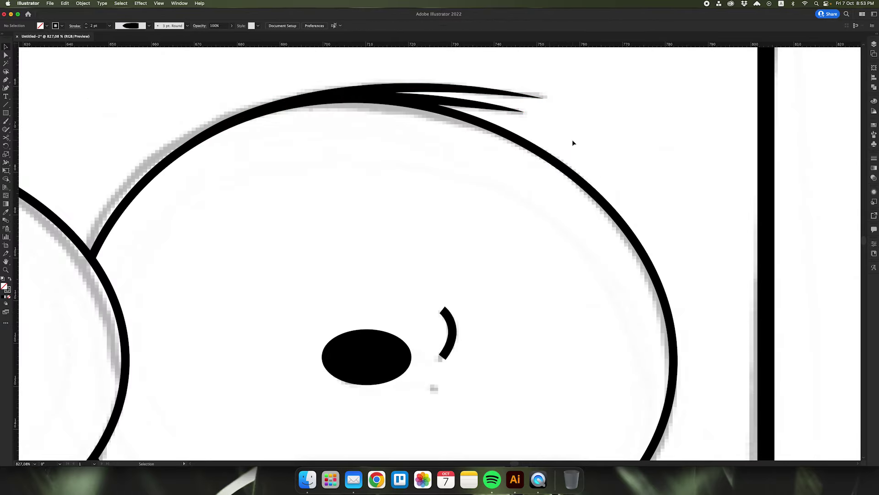
scroll(573, 143, "down", 4)
Step: Taper the hair stroke above the left eye to a fine point
left_click(443, 249)
key("shift+w")
left_click(275, 134)
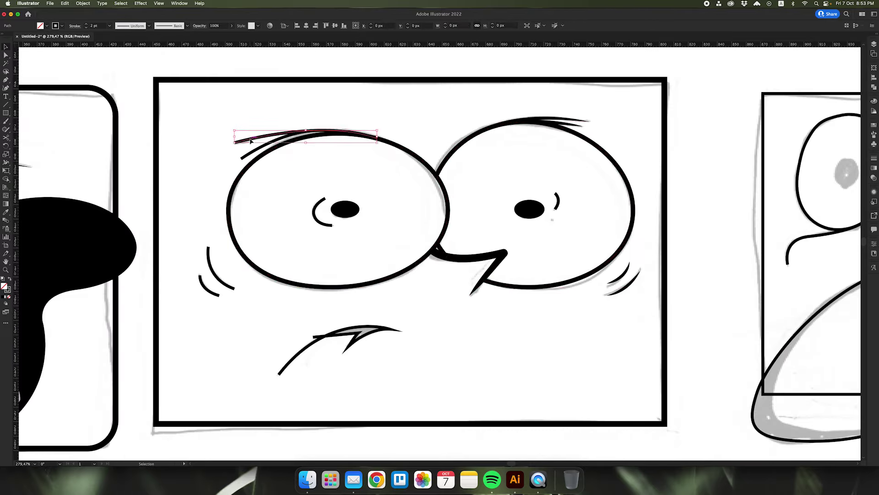
scroll(243, 137, "up", 3)
left_click_drag(296, 146, 298, 146)
scroll(298, 145, "down", 3)
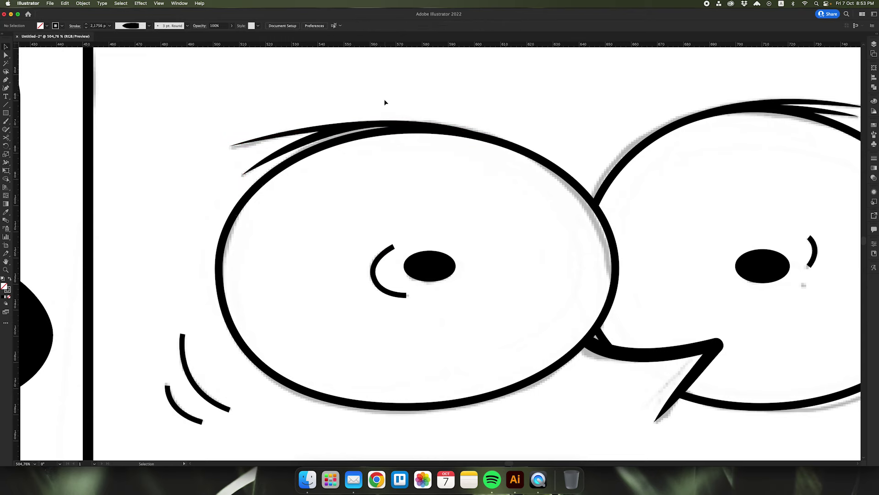
scroll(334, 224, "down", 3)
key("v")
left_click(394, 274)
scroll(394, 275, "up", 6)
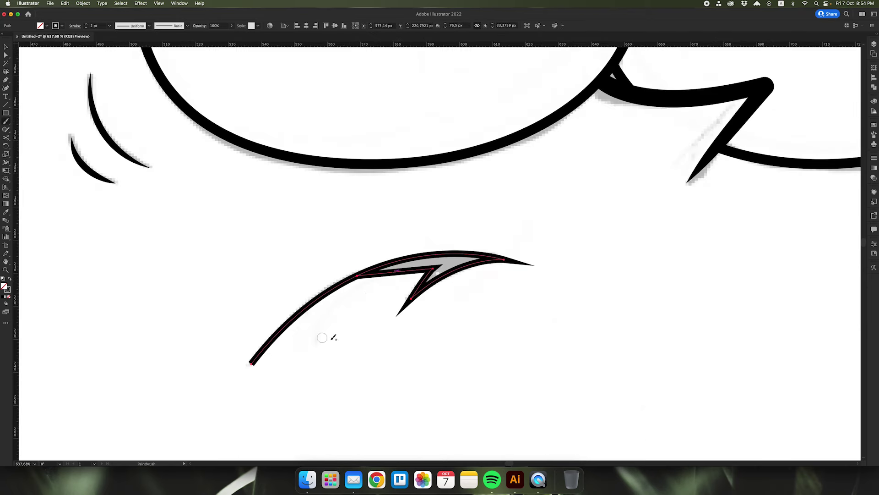
Step: Reshape the notch curve of the mouth stroke by dragging its inner anchor
key("a")
left_click(411, 298)
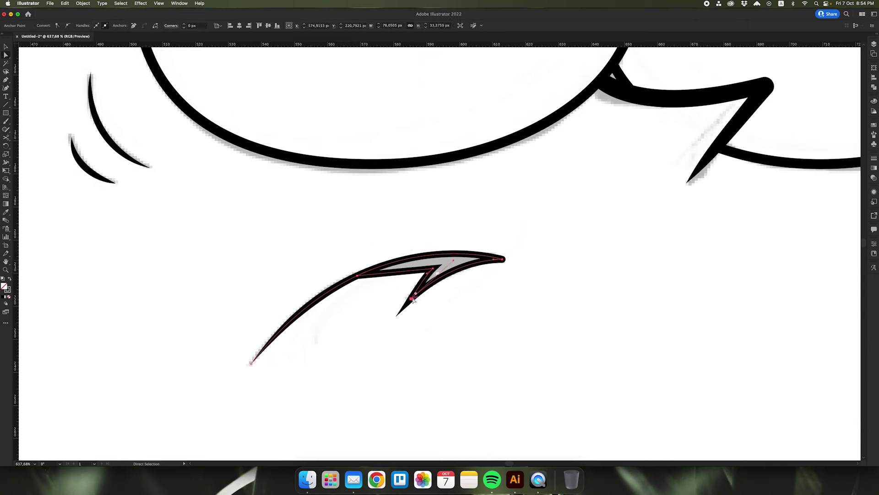
key("v")
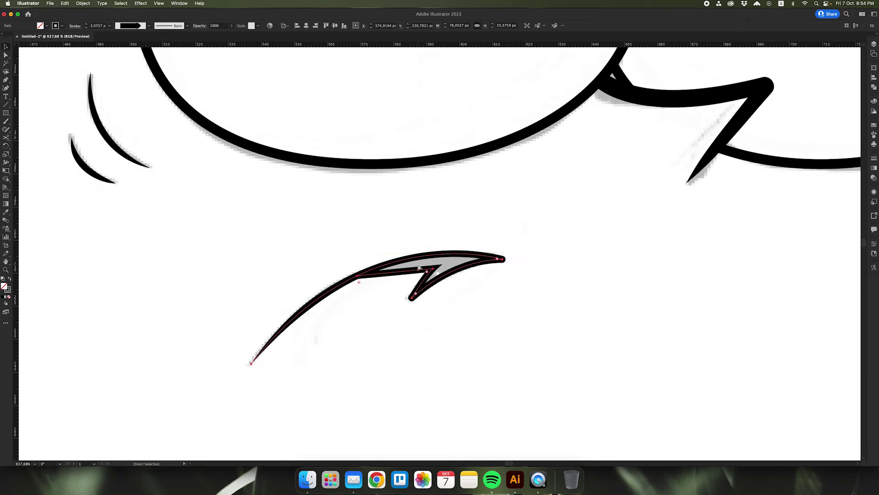
key("a")
scroll(399, 335, "down", 5)
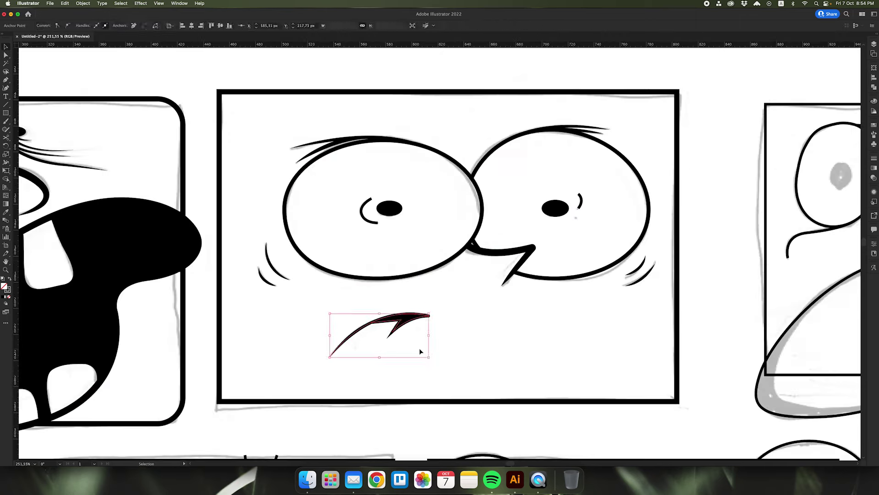
scroll(444, 325, "up", 5)
scroll(465, 350, "down", 5)
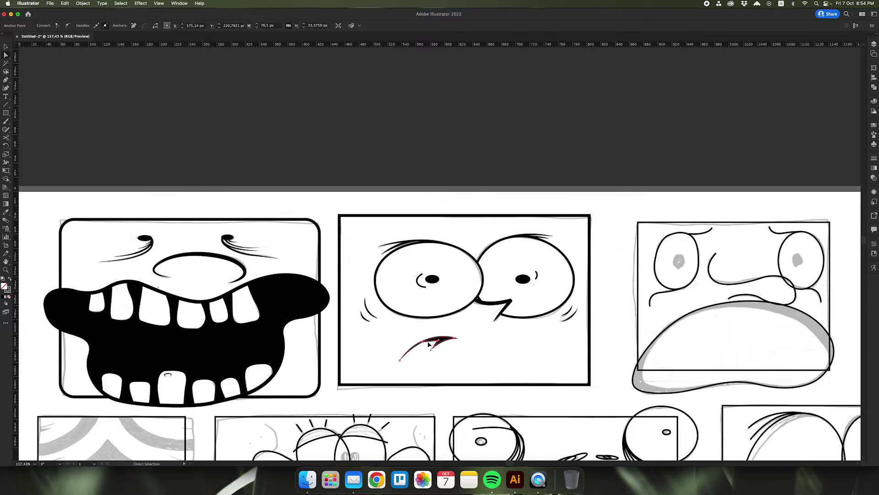
scroll(457, 344, "up", 5)
scroll(481, 312, "up", 5)
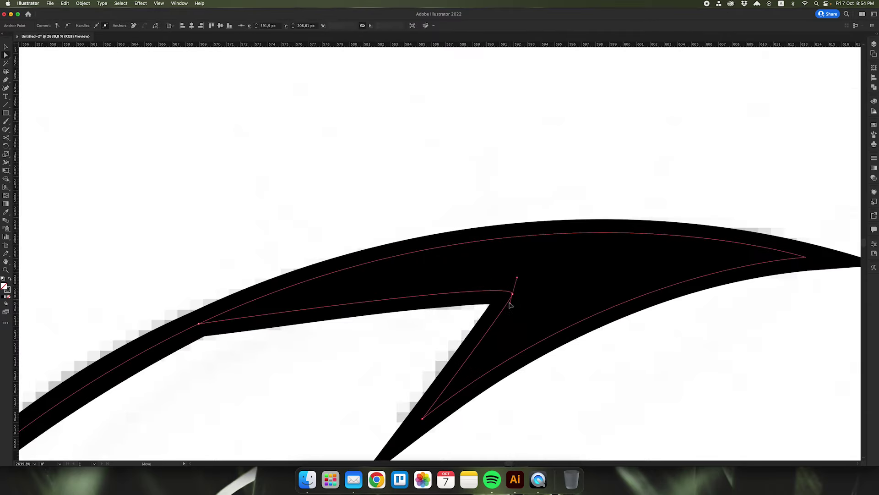
scroll(510, 294, "down", 3)
left_click_drag(515, 304, 580, 301)
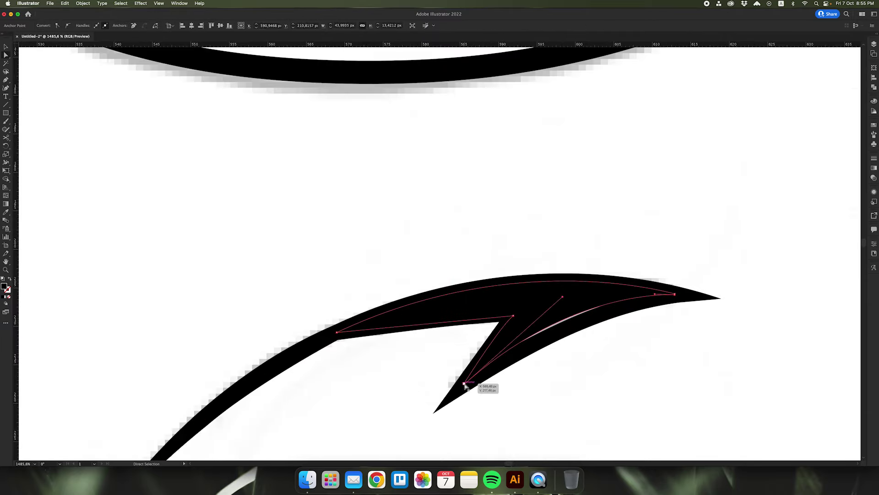
Step: Move the mouth notch anchor to sharpen the hook, with Pathfinder open
left_click(614, 359)
scroll(611, 323, "down", 5)
left_click(83, 3)
key("shift+ctrl+F9")
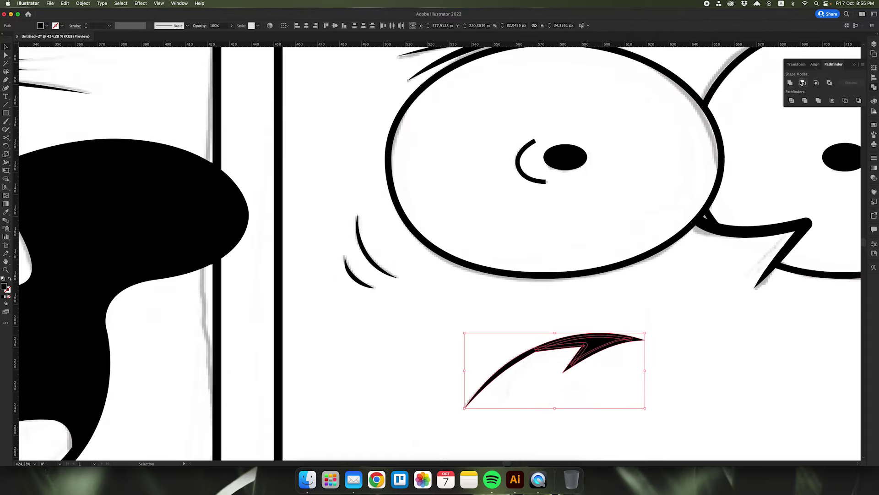
scroll(576, 353, "up", 3)
left_click(574, 351)
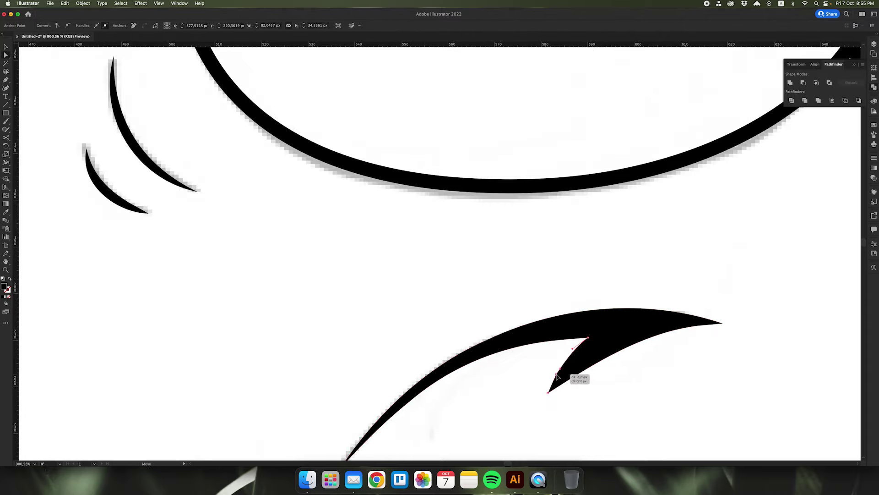
left_click_drag(558, 376, 557, 375)
scroll(550, 372, "up", 2)
scroll(556, 337, "down", 5)
Step: Make the worried face's open mouth stroke much thicker
scroll(641, 359, "down", 3)
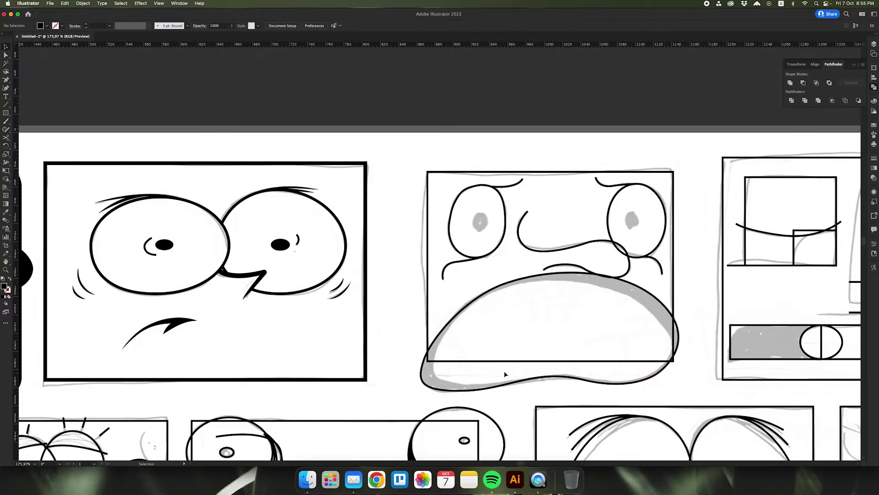
key("v")
left_click(504, 370)
left_click(86, 26)
left_click(695, 260)
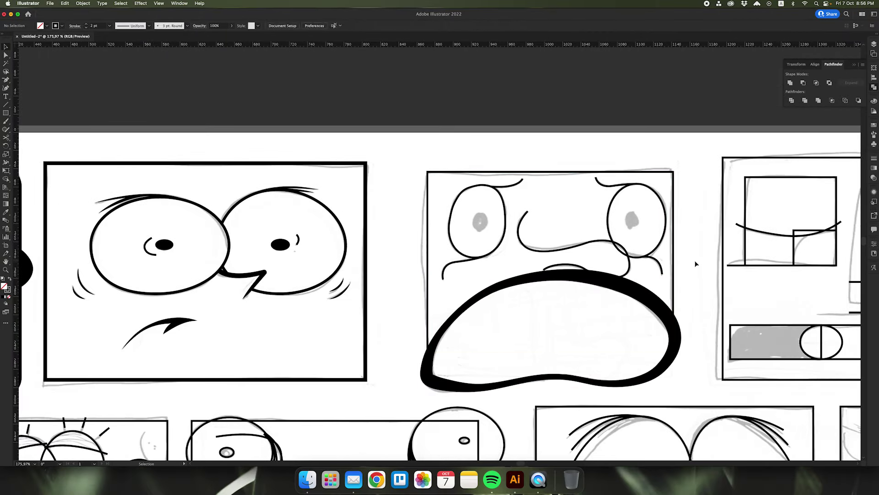
Step: Widen the brow stroke above the worried face's left eye with the Width tool
scroll(398, 237, "up", 1)
left_click(446, 219)
key("shift+w")
scroll(529, 179, "up", 4)
left_click_drag(497, 190, 498, 196)
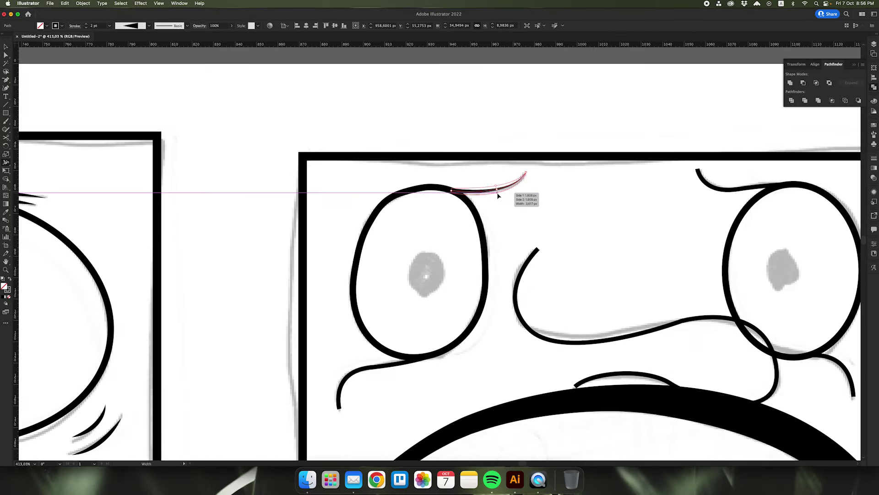
key("v")
scroll(450, 200, "up", 3)
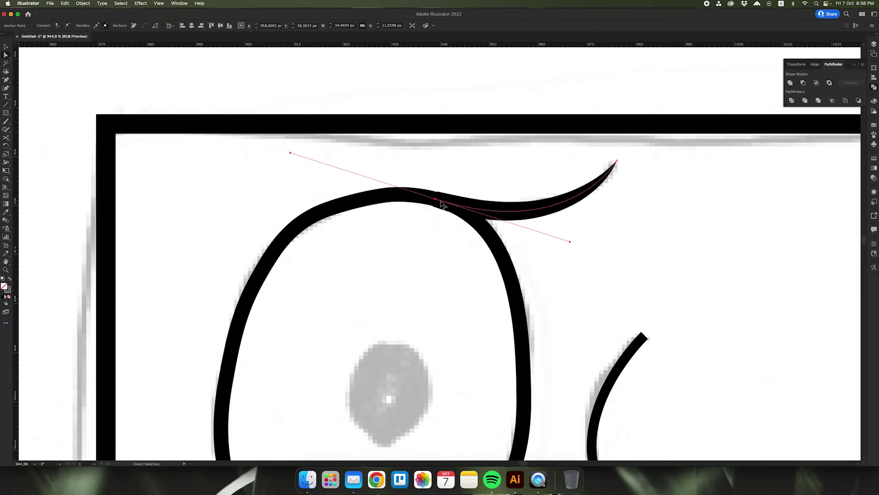
scroll(481, 171, "down", 3)
Step: Select the worried face's brow curves over both eyes
left_click(481, 171)
scroll(481, 171, "down", 3)
scroll(556, 186, "up", 5)
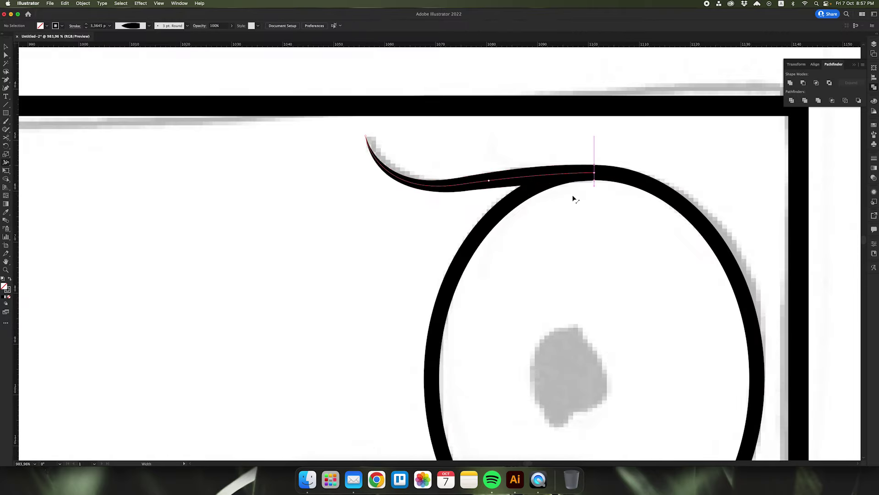
scroll(573, 196, "down", 3)
left_click(453, 288)
scroll(453, 287, "up", 3)
scroll(453, 288, "down", 3)
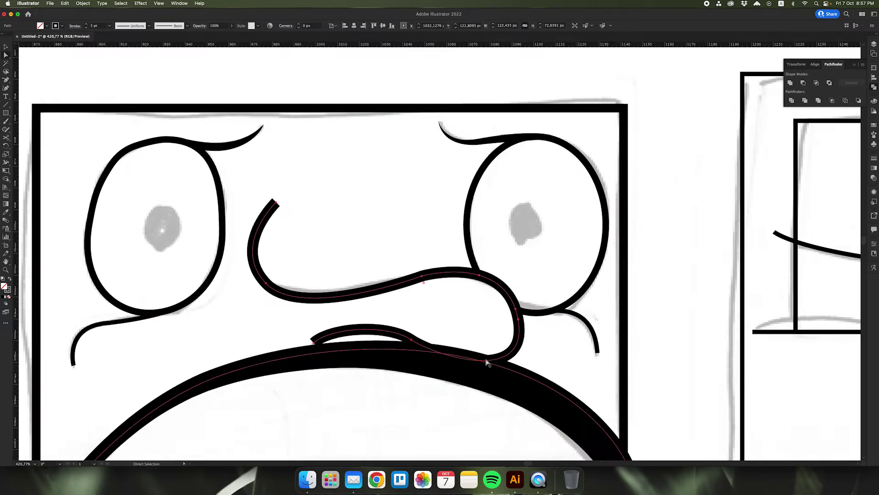
scroll(449, 351, "up", 6)
Step: Taper the worried face's lower lip and nose strokes to thin ends
key("a")
left_click(449, 352)
scroll(449, 352, "down", 5)
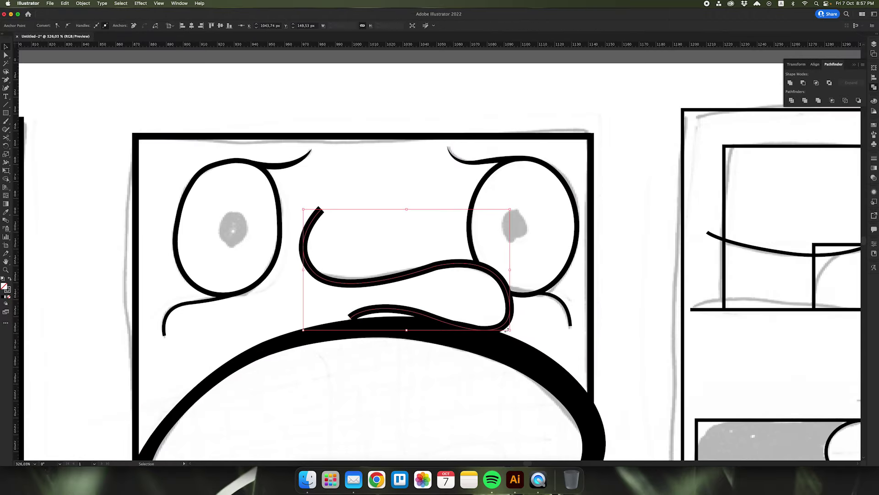
left_click(532, 334)
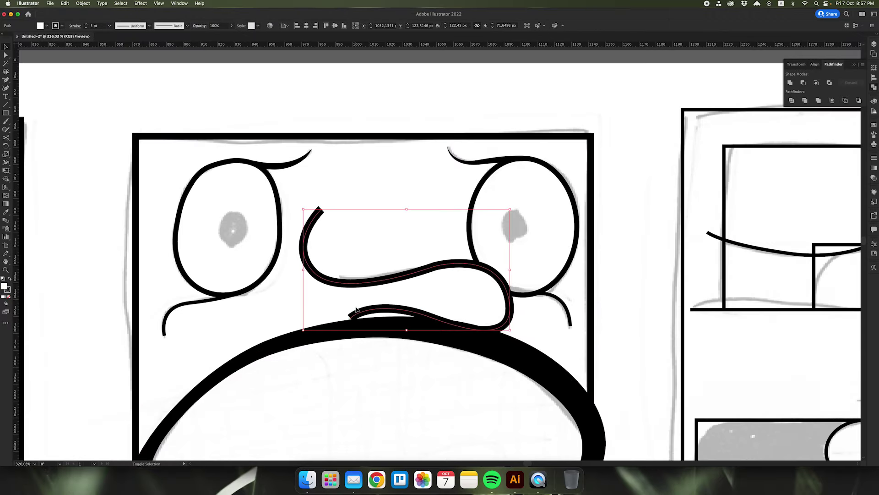
left_click_drag(351, 321, 405, 312)
left_click_drag(322, 213, 311, 270)
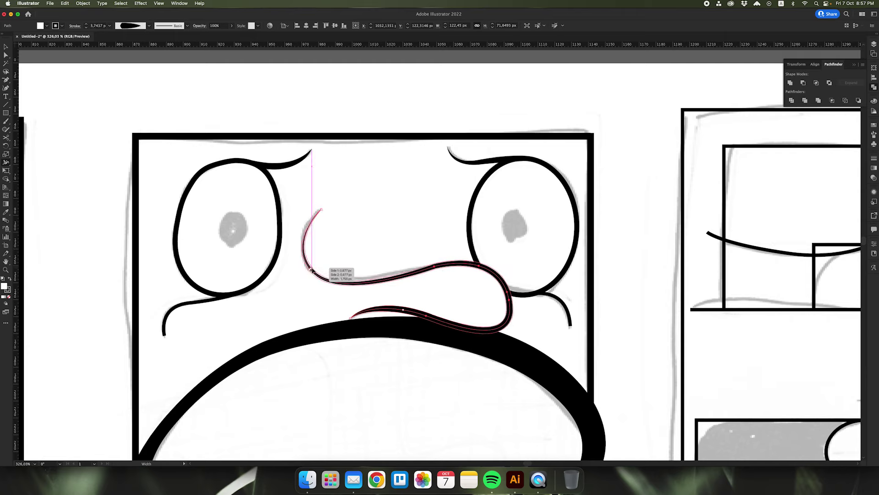
scroll(384, 242, "down", 3)
left_click(278, 374)
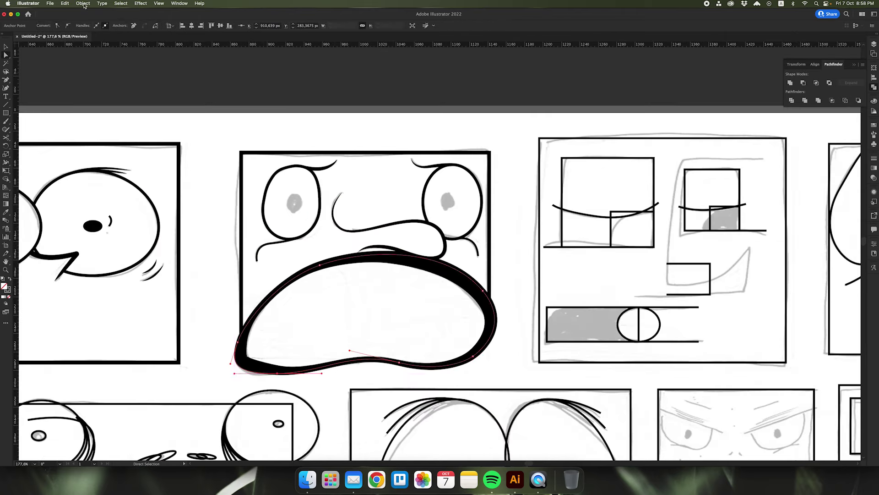
key("v")
scroll(532, 263, "up", 3)
Step: Fill the blocky face's two small eye squares black
left_click(618, 149)
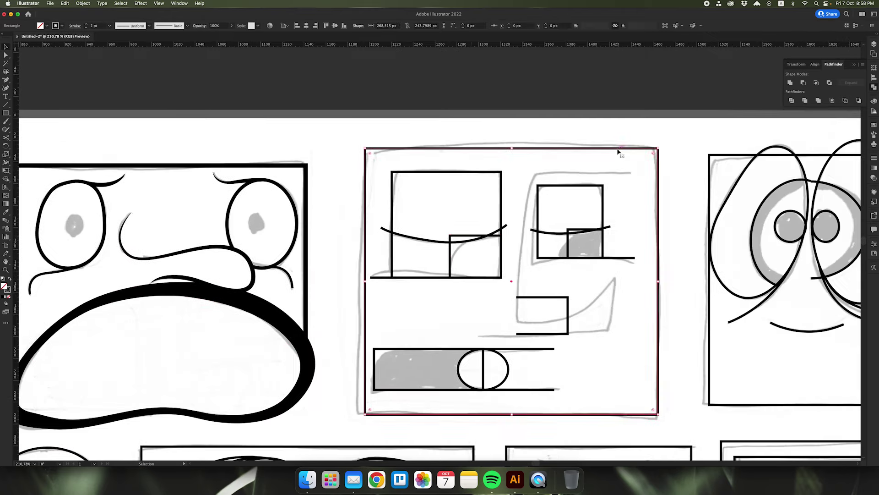
left_click(476, 235)
key("shift+x")
scroll(491, 233, "up", 2)
left_click(532, 242)
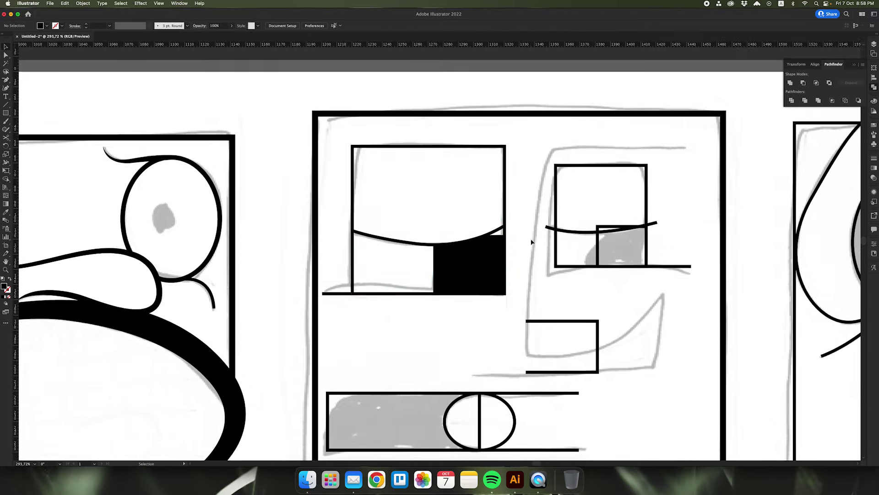
scroll(531, 242, "right", 3)
left_click(479, 234, "shift")
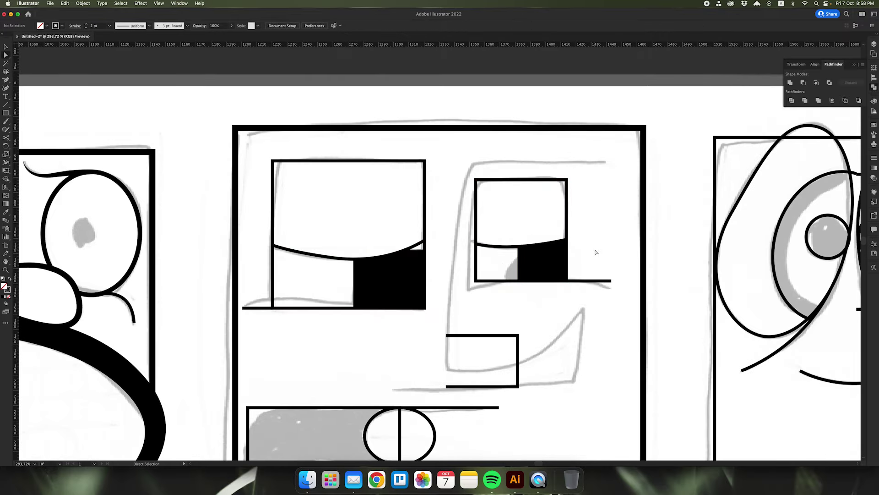
Step: Taper the blocky face's open rectangle nose to a point at the bottom
scroll(462, 257, "down", 5)
left_click(490, 304)
scroll(464, 306, "up", 5)
key("shift+w")
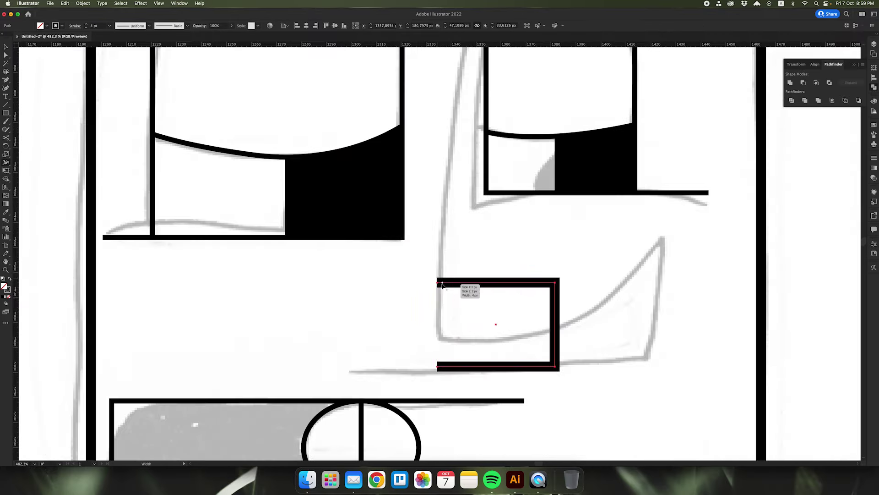
left_click_drag(437, 367, 437, 367)
scroll(606, 255, "down", 5)
scroll(606, 256, "up", 5)
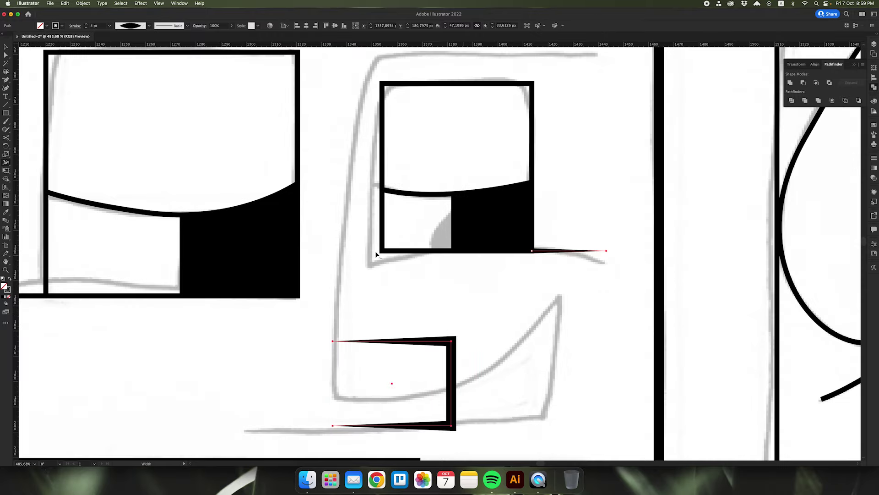
scroll(261, 302, "up", 5)
Step: Merge the blocky face's mouth bar region into one black shape
key("a")
left_click(602, 267)
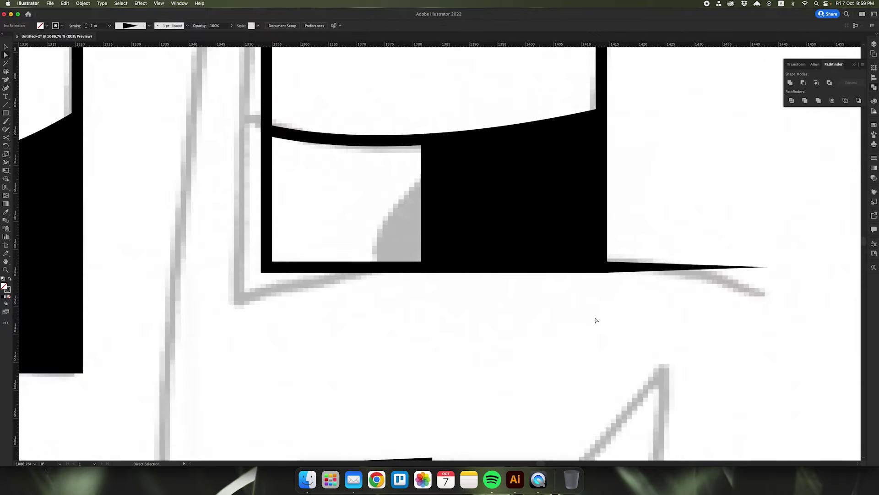
scroll(596, 320, "down", 8)
key("v")
left_click(349, 366)
key("v")
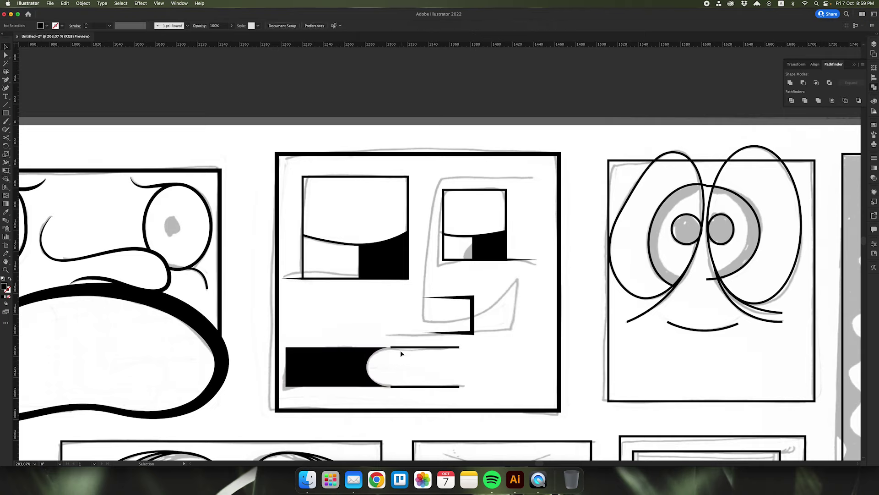
Step: Make the black mouth bar's left end square
scroll(396, 363, "up", 2)
key("shift+w")
scroll(497, 389, "down", 2)
key("a")
left_click(318, 377)
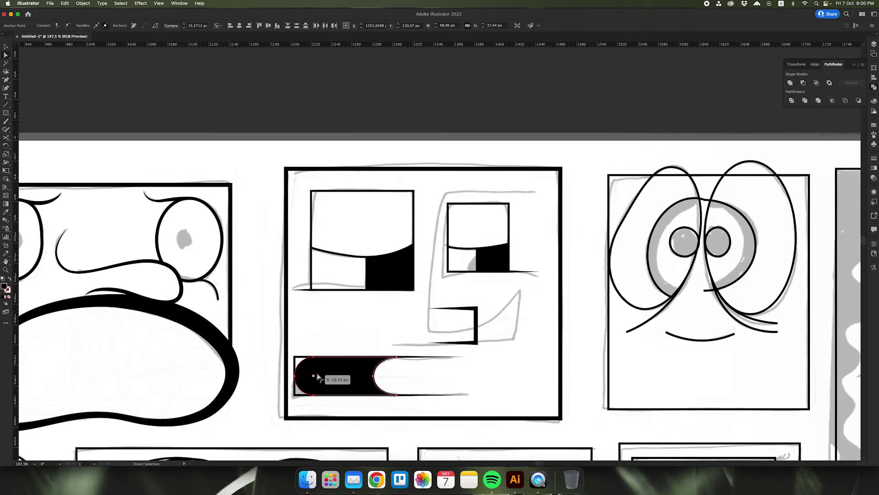
key("a")
left_click_drag(294, 395, 287, 396)
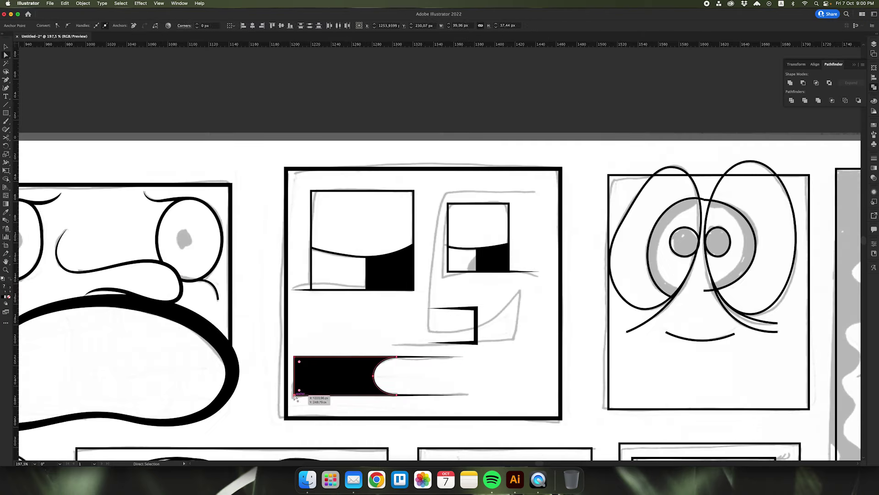
scroll(294, 396, "down", 5)
scroll(431, 284, "up", 6)
Step: Eyedropper the thick black style onto the ring face's right eye ring
key("ctrl+v")
key("i")
left_click(437, 225)
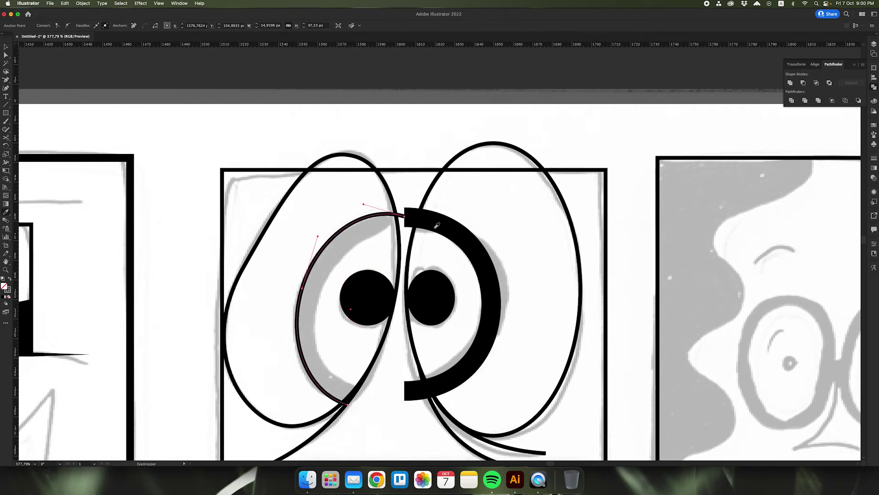
Step: Give the left eye arc the thick black stroke and extend its lower end
left_click(436, 225)
key("a")
key("ctrl+shift+a")
left_click_drag(348, 405, 357, 407)
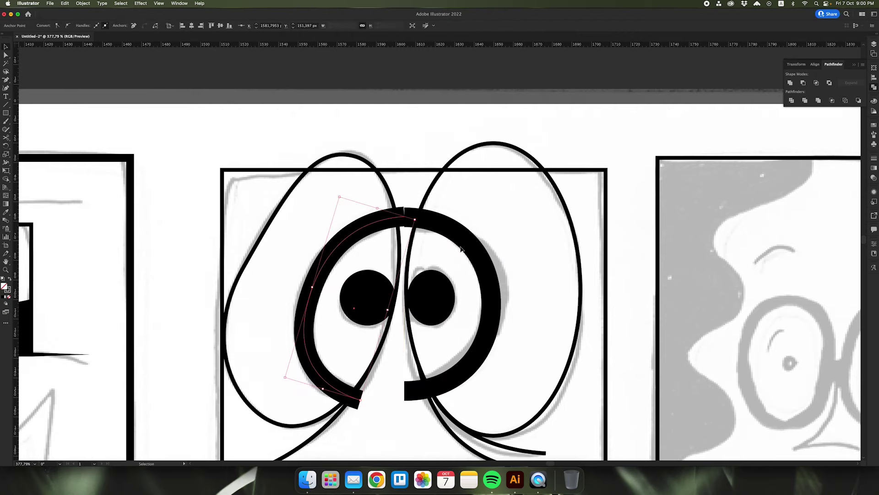
key("ctrl+a")
key("shift+m")
key("v")
Step: Select the smile curve, then scroll to bring the whole sketch sheet into view
scroll(409, 248, "down", 3)
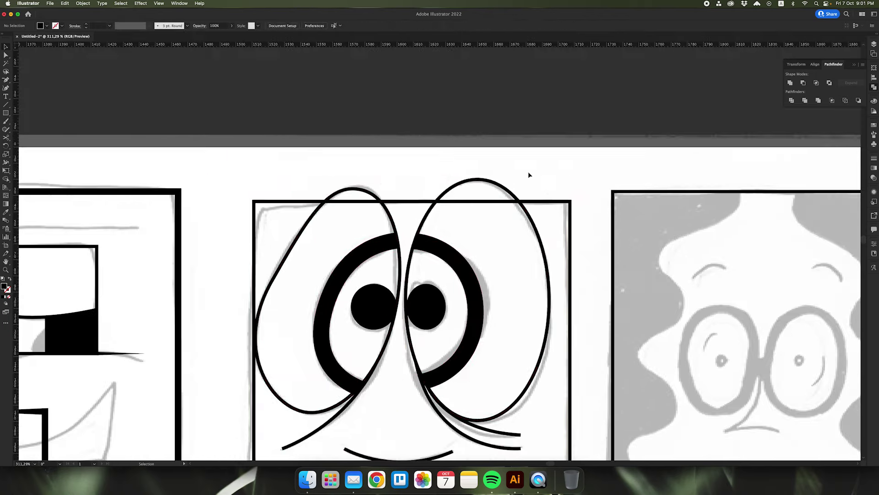
scroll(458, 275, "down", 2)
left_click(449, 316)
scroll(448, 315, "up", 3)
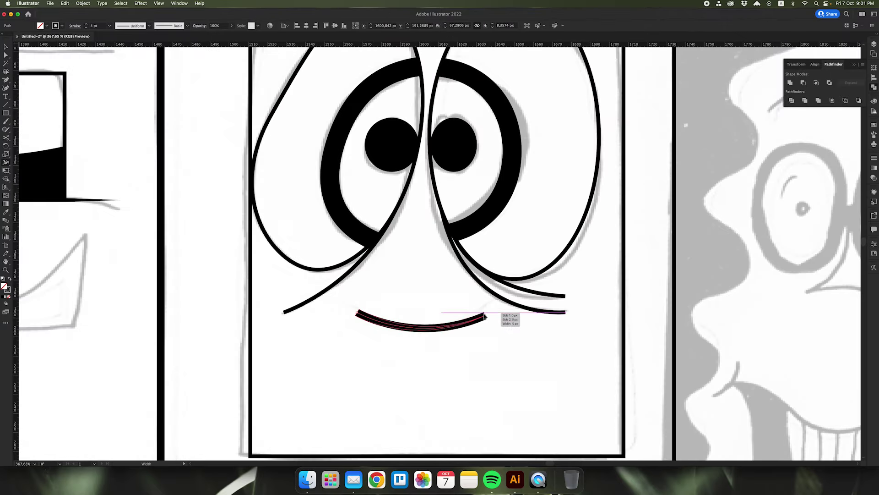
scroll(358, 314, "down", 3)
scroll(496, 298, "up", 4)
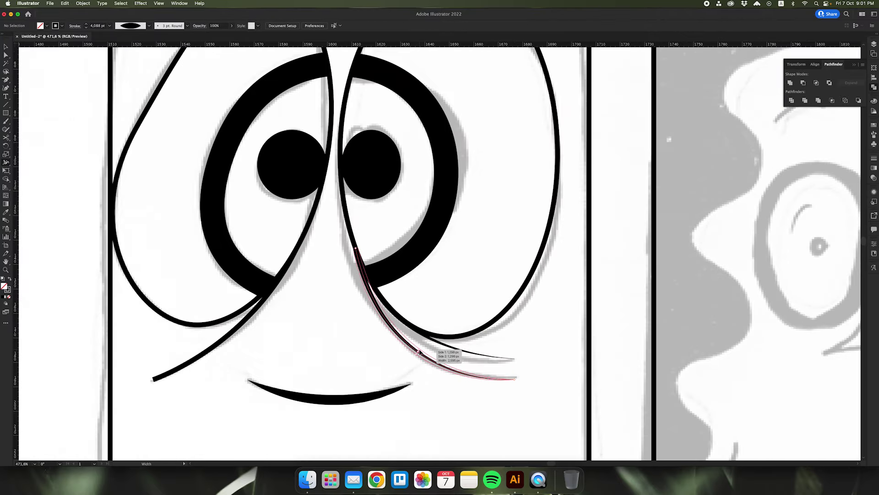
scroll(419, 352, "left", 4)
scroll(419, 352, "up", 1)
scroll(297, 362, "down", 5)
Step: Paste the grinning face into a new document, enlarged with strokes scaling too
scroll(412, 298, "down", 2)
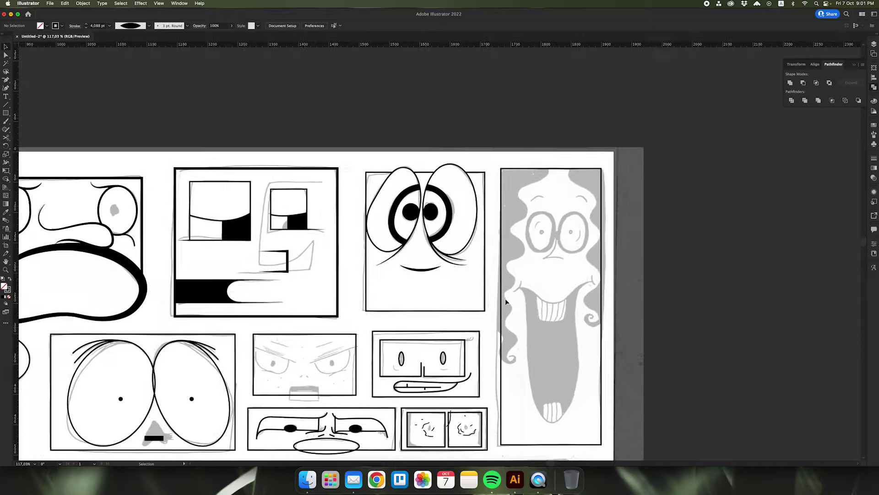
scroll(458, 293, "up", 2)
scroll(475, 290, "down", 2)
scroll(475, 289, "up", 1)
key("super+n")
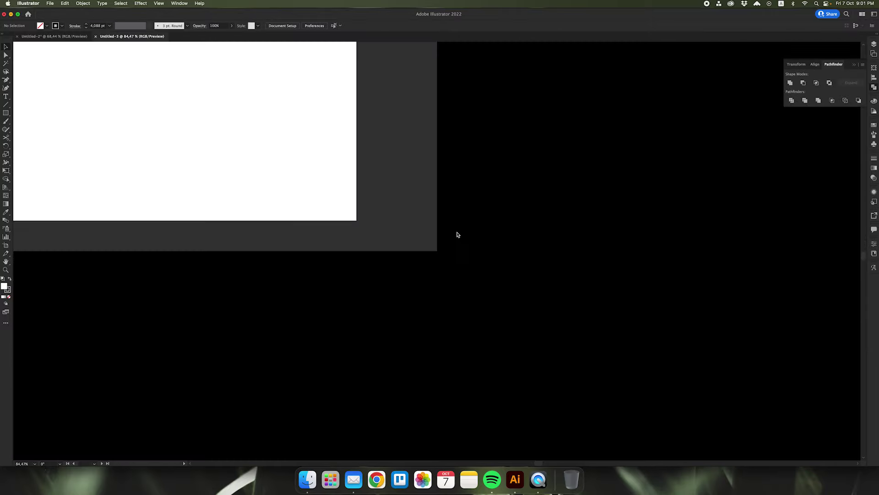
key("super+v")
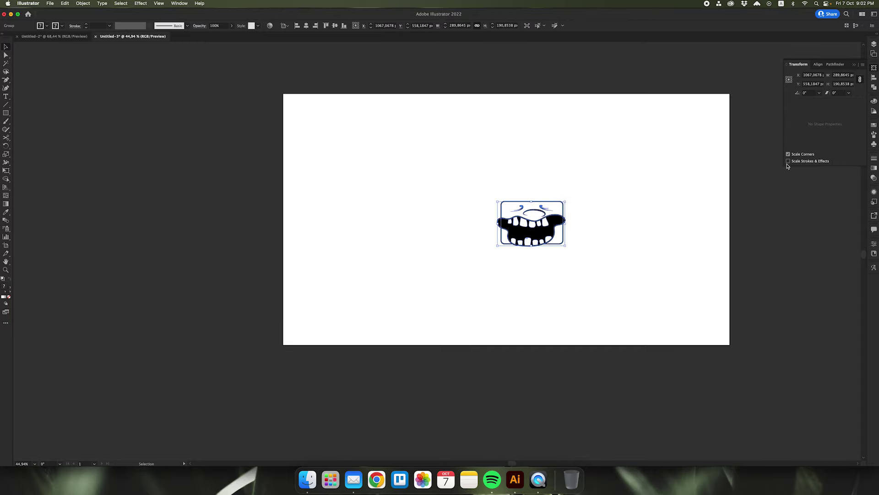
left_click(788, 161)
left_click(380, 80)
Step: Fit the artboard in view, show rulers, and draw a swatch square left of it
key("super+0")
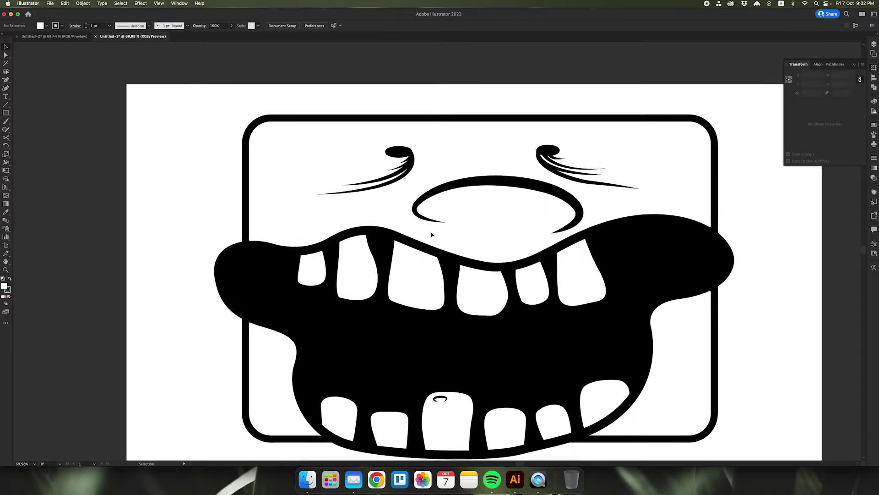
key("super+r")
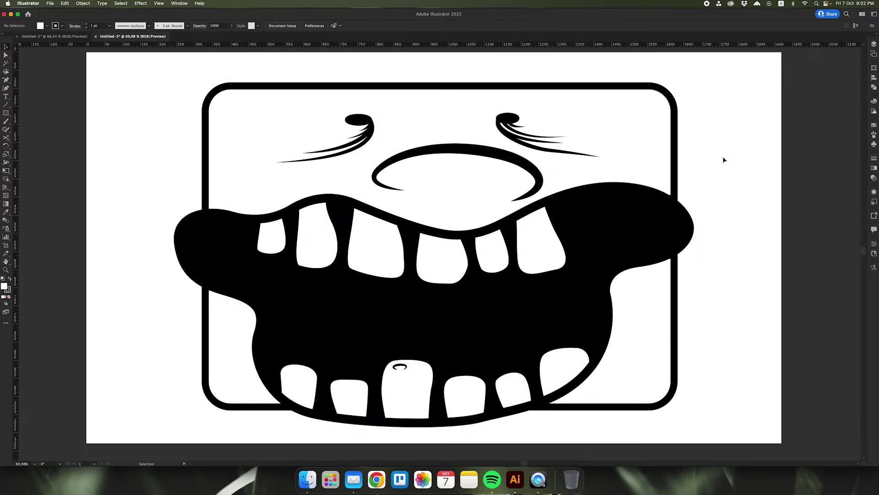
scroll(226, 194, "left", 3)
mouse_move(147, 103)
left_mouse_down()
mouse_move(189, 146)
mouse_move(174, 178)
left_mouse_up()
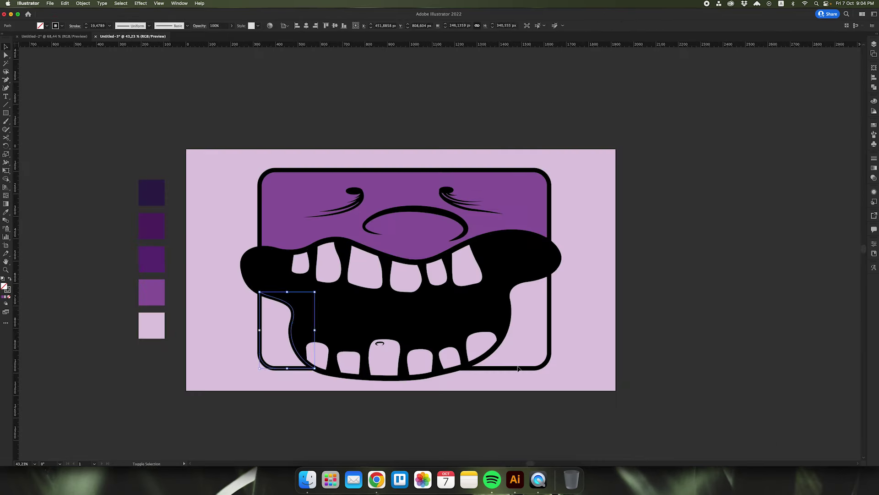
Step: Fill the lower-right panel purple and recolour the border and mouth darkest purple
left_click(518, 368, "shift")
left_click(152, 285)
left_click(403, 169)
left_click(152, 192)
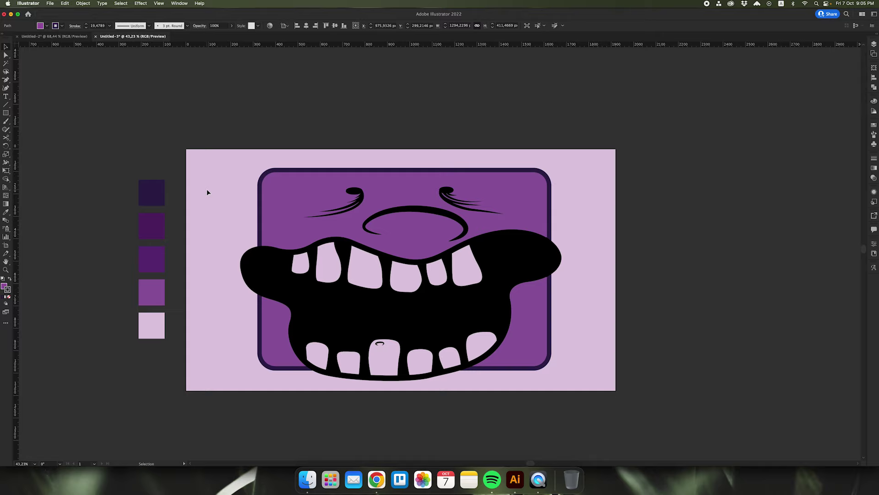
left_click(153, 192)
key("v")
left_click(300, 249)
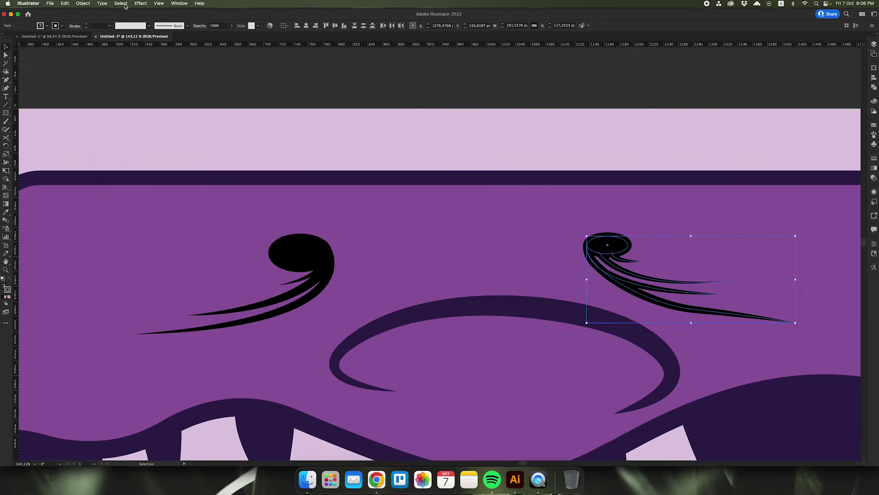
left_click(300, 254, "shift")
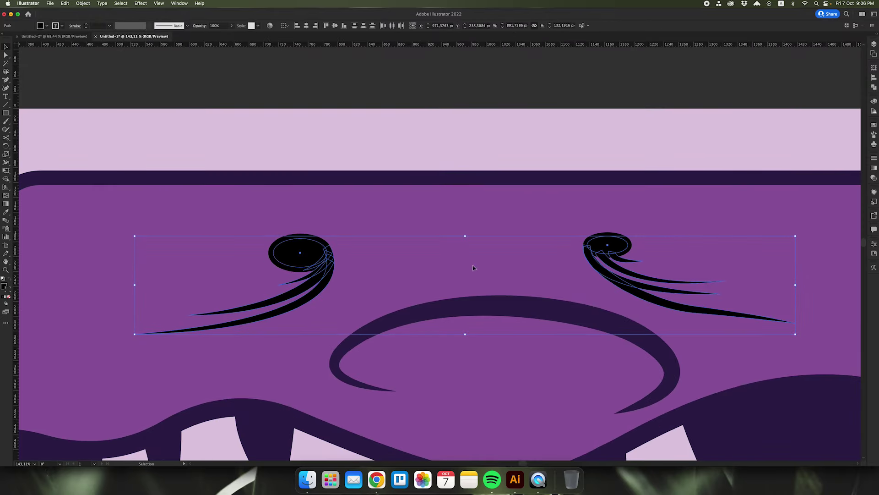
Step: Unite the two eye shapes into one in Pathfinder
left_click(875, 102)
left_click(790, 83)
key("super+shift+a")
scroll(503, 233, "down", 3)
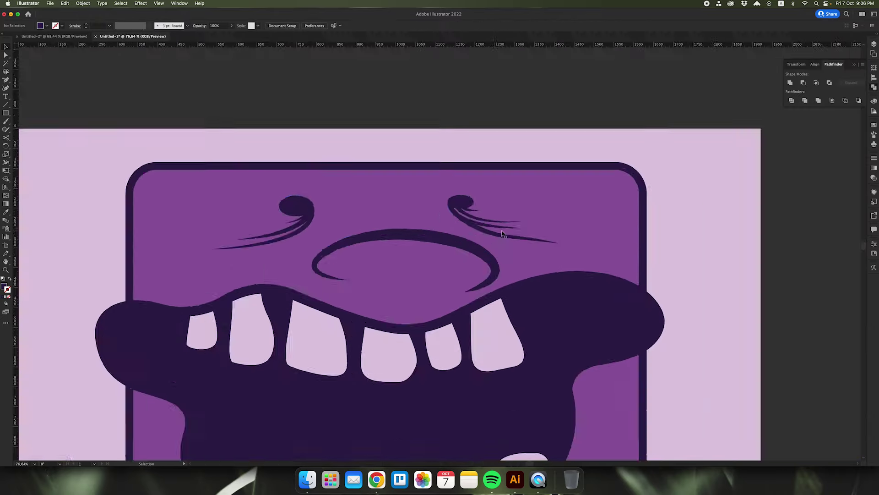
scroll(511, 335, "down", 1)
Step: Shape Builder the teeth and mouth, and nudge the nose slightly left
key("super+a")
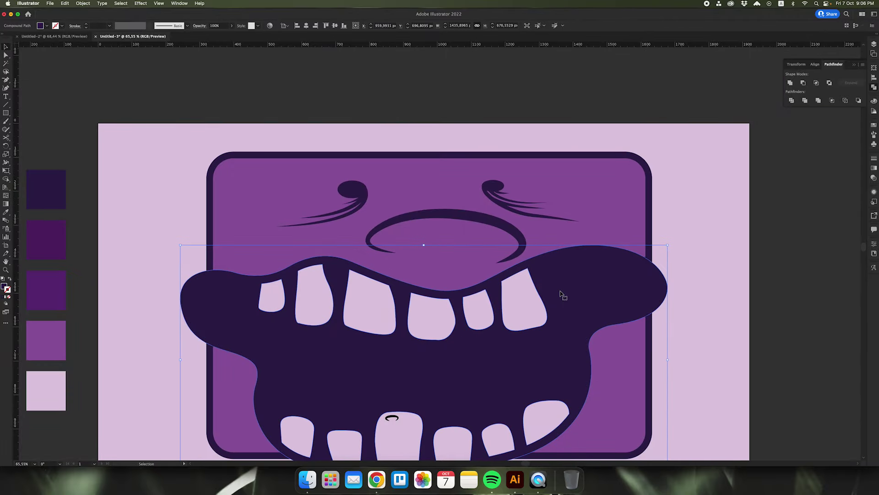
key("shift+m")
scroll(563, 295, "down", 2)
left_click(514, 389, "super")
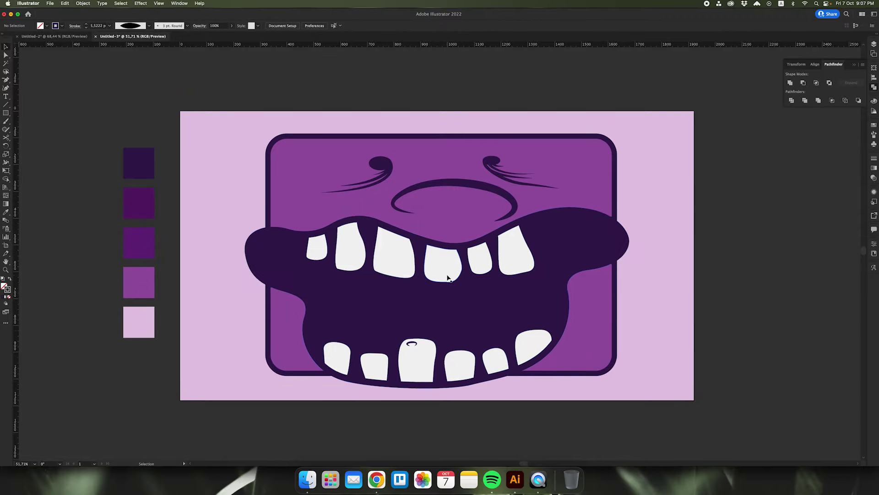
left_click_drag(428, 211, 420, 212)
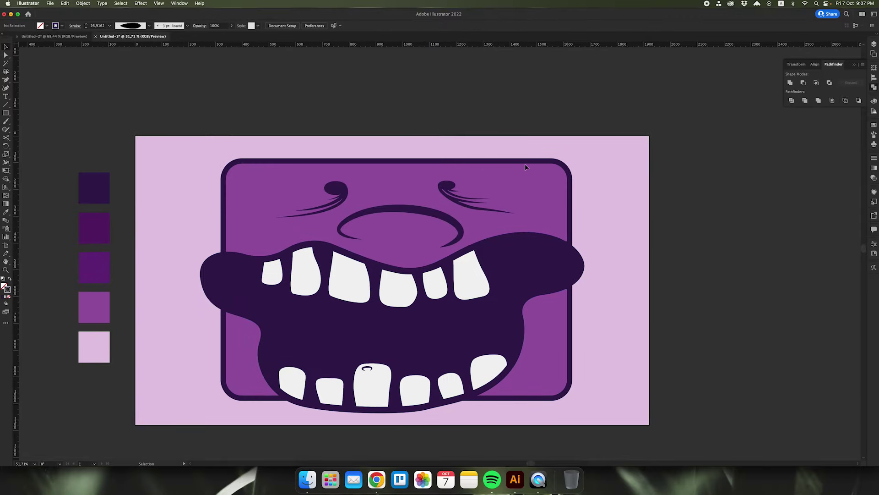
scroll(236, 225, "up", 5)
scroll(255, 208, "down", 8)
Step: Lock the pink background rectangle via Object > Lock
left_click(649, 345)
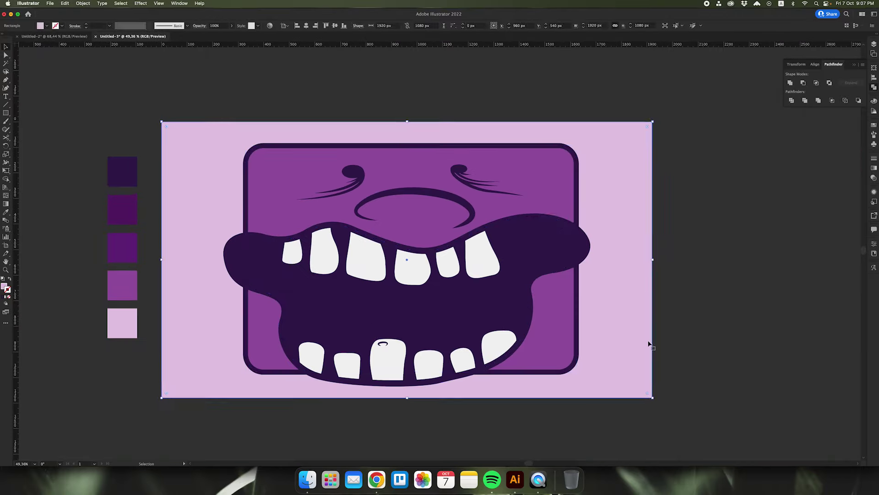
left_click(83, 4)
left_click(169, 58)
key("super+a")
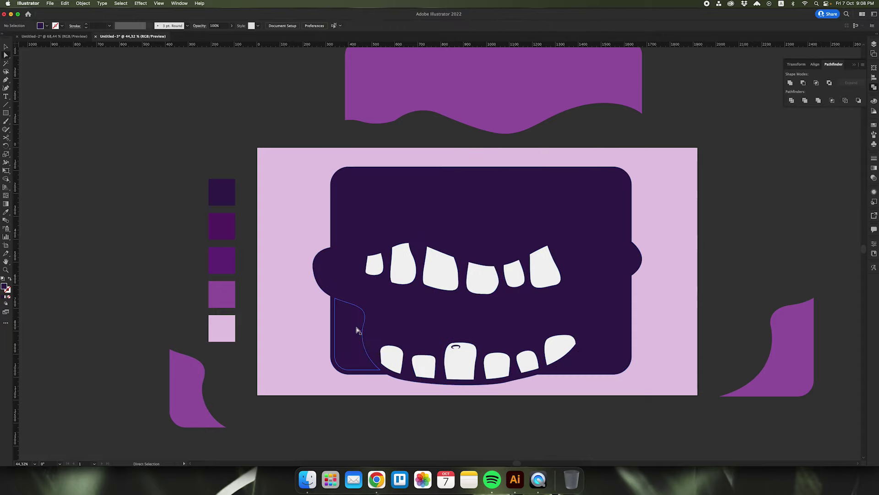
Step: Fill the shape behind the mouth with the mid purple swatch
left_click(358, 330)
key("i")
left_click(197, 373)
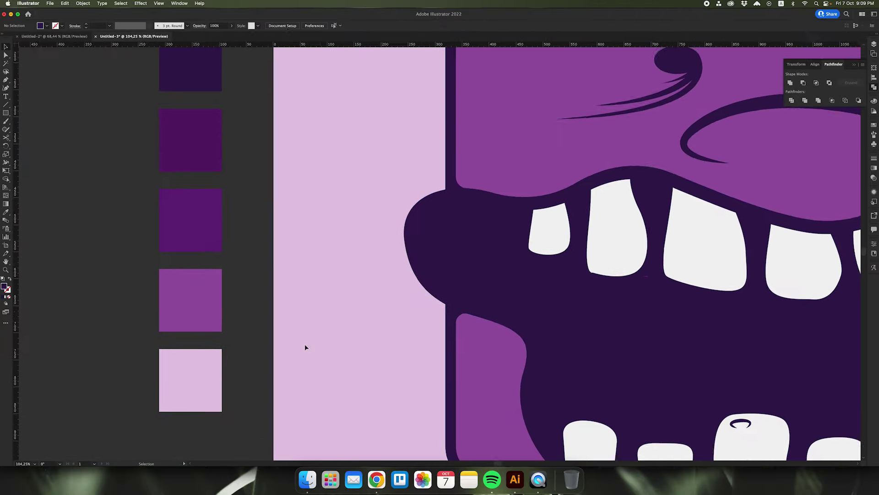
Step: Add a grey swatch square and pen a curved shadow shape along a tooth's top and side
left_click_drag(279, 273, 350, 336)
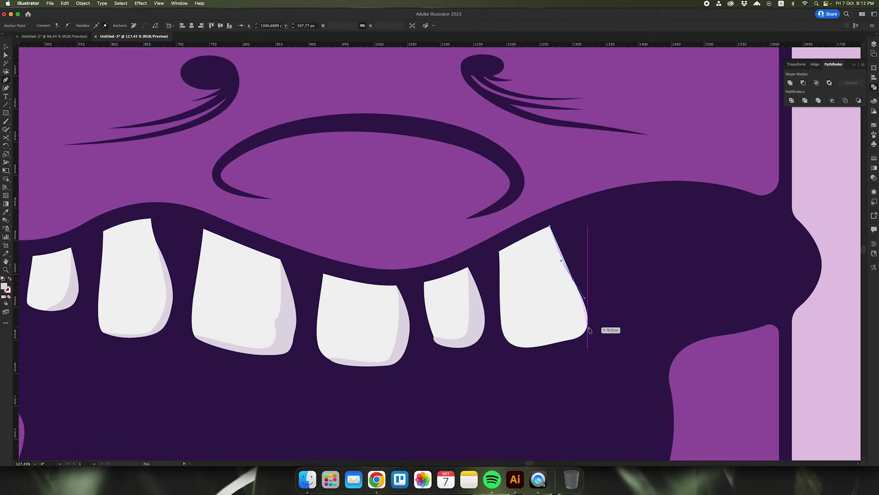
left_click_drag(515, 344, 499, 339)
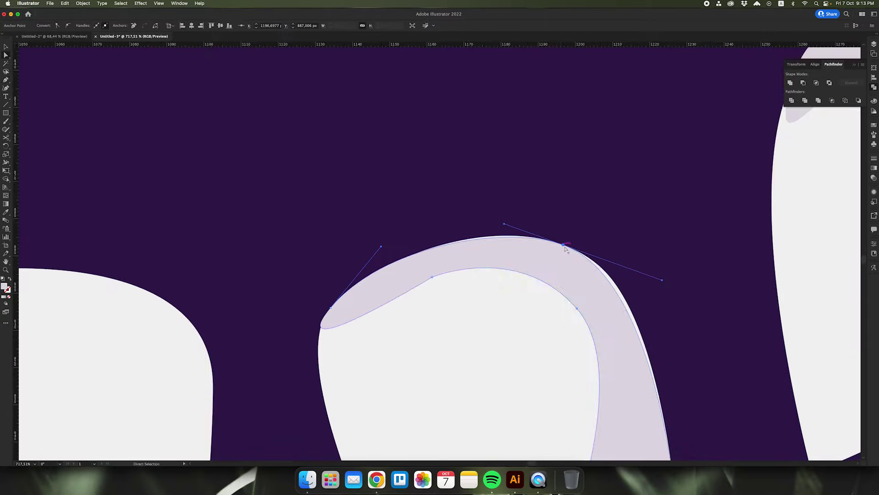
left_click(331, 251)
left_click_drag(448, 256, 455, 257)
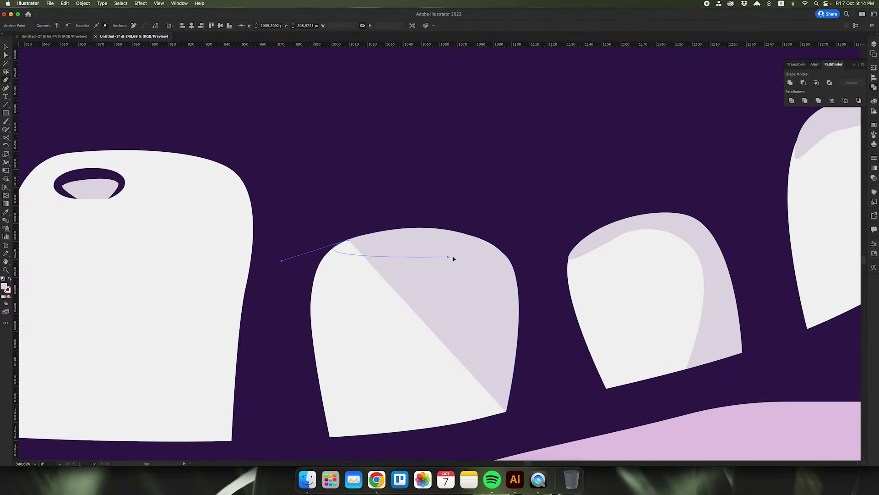
left_click(498, 275)
left_click_drag(415, 429, 442, 428)
left_click_drag(506, 411, 510, 414)
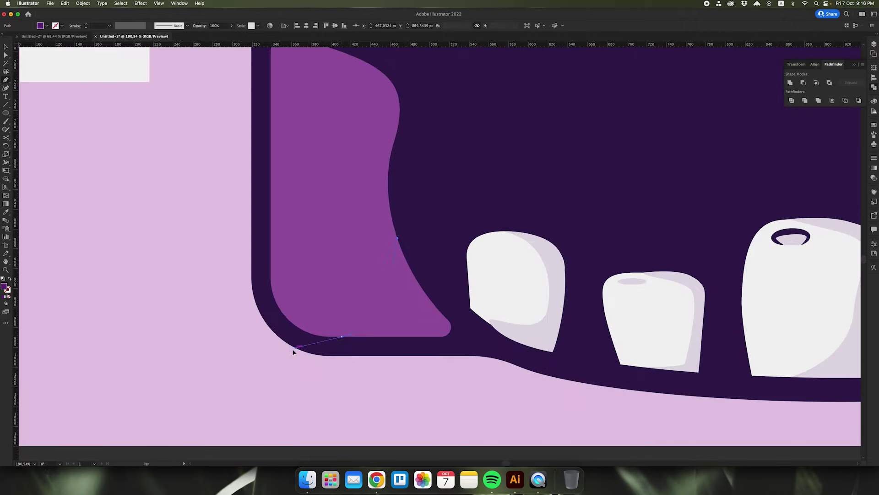
Step: Pen a darker shading shape along the cheek panel, then select the arched nose
left_click_drag(442, 336, 461, 340)
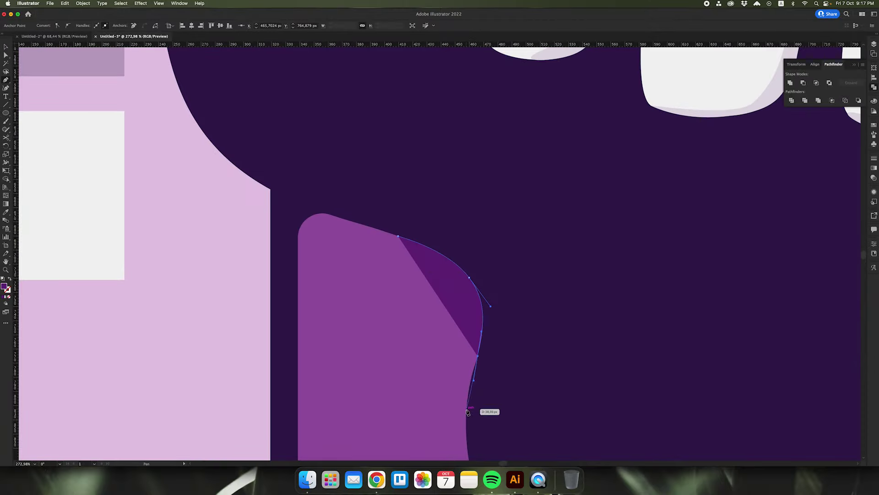
left_click_drag(454, 303, 436, 274)
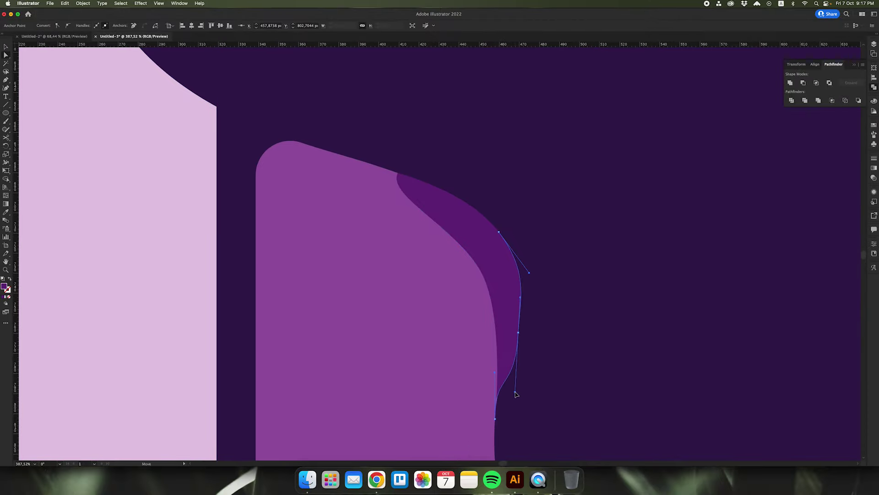
scroll(553, 379, "down", 5)
scroll(553, 379, "down", 3)
scroll(553, 378, "down", 2)
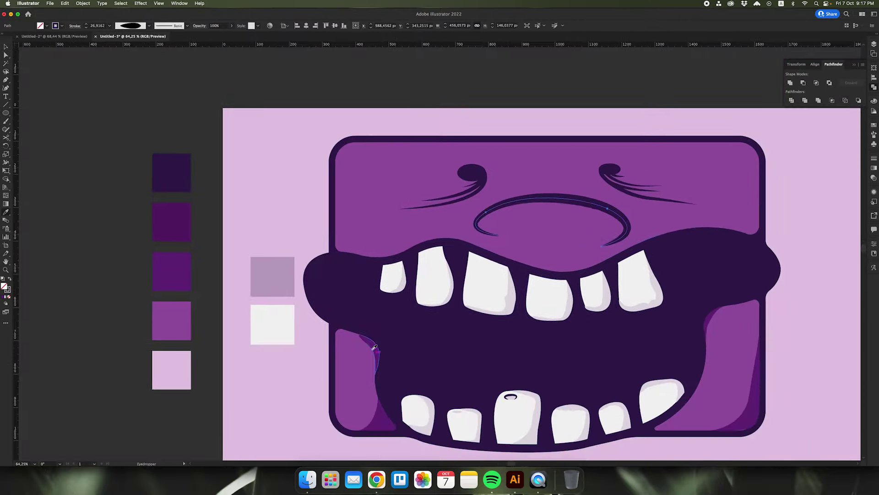
left_click(554, 199)
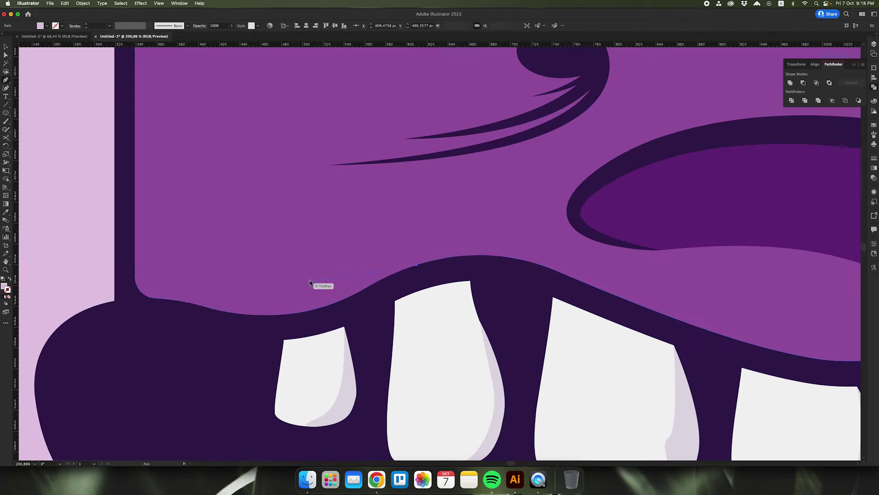